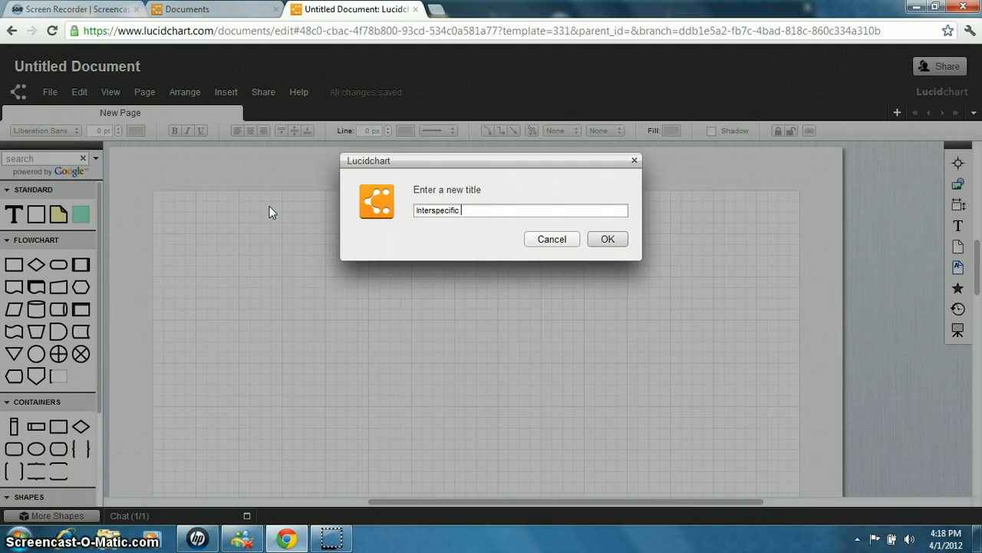
Title the document "Interspecific interactions"
text(interactions)
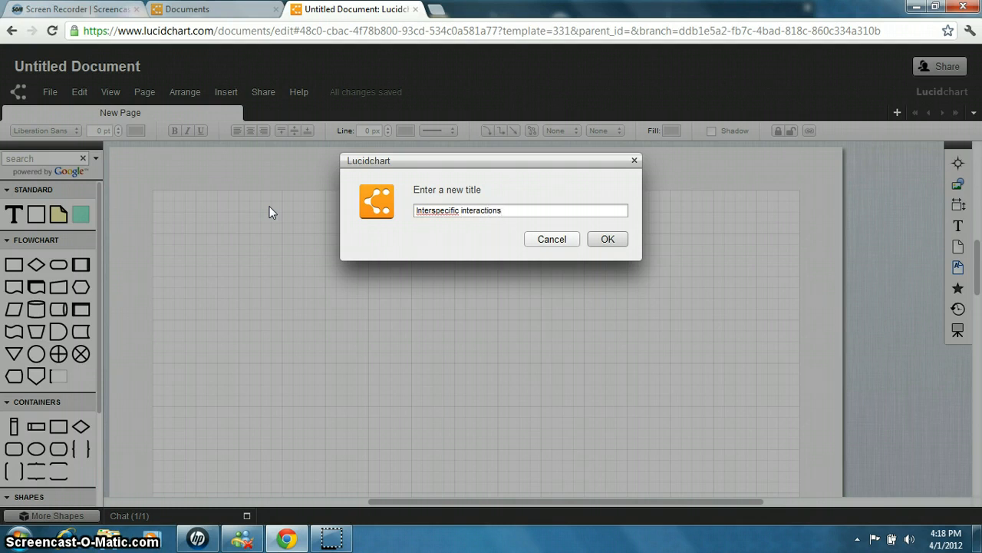
click(606, 241)
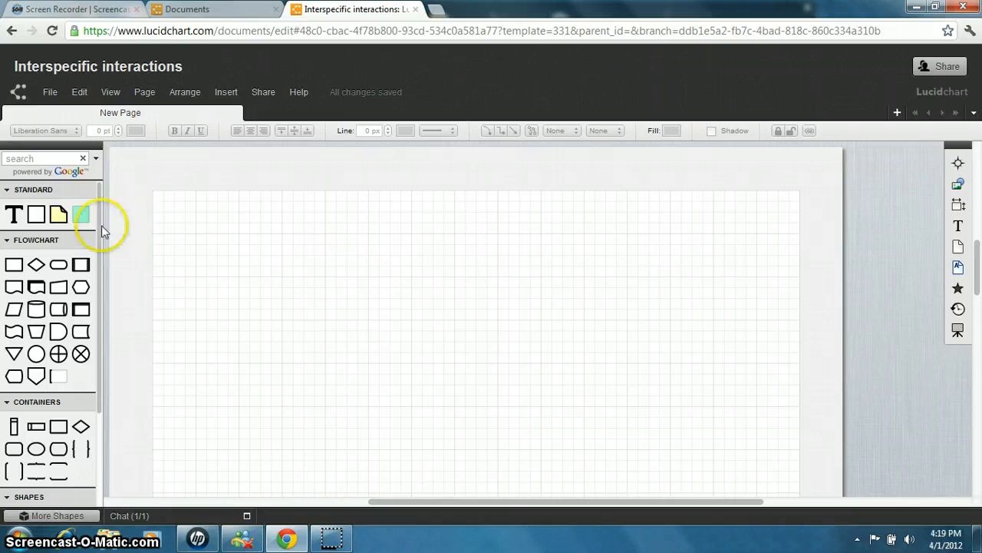
Examine the shapes offered in the Standard, Flowchart, Containers and Shapes groups of the shape library
drag(97, 239, 120, 201)
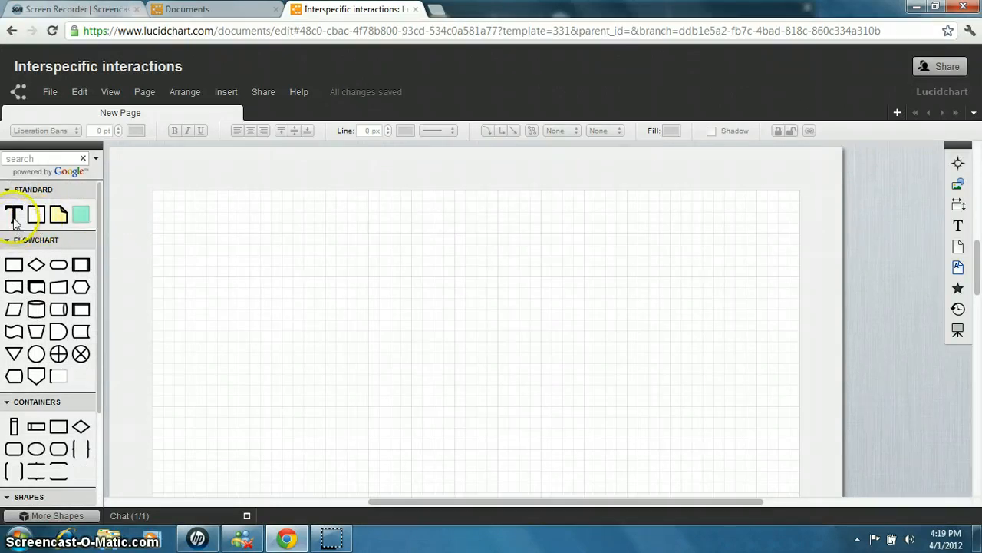
mouse_move(37, 218)
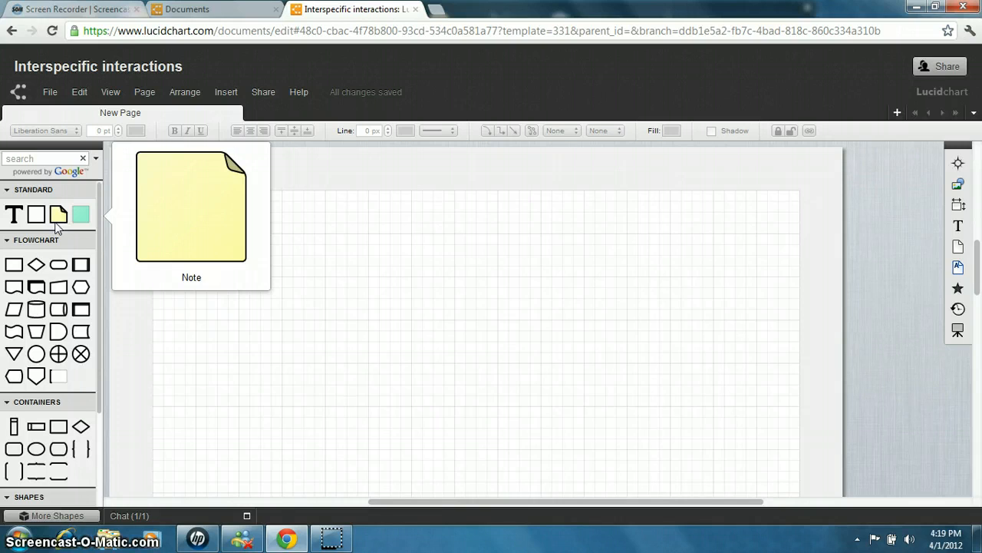
click(79, 216)
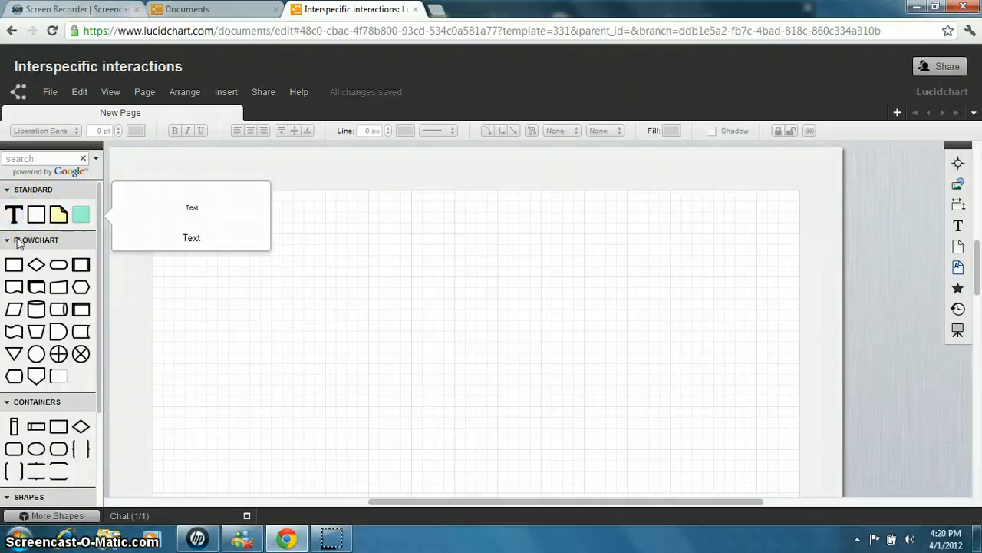
scroll(103, 201, down, 1)
scroll(93, 211, down, 1)
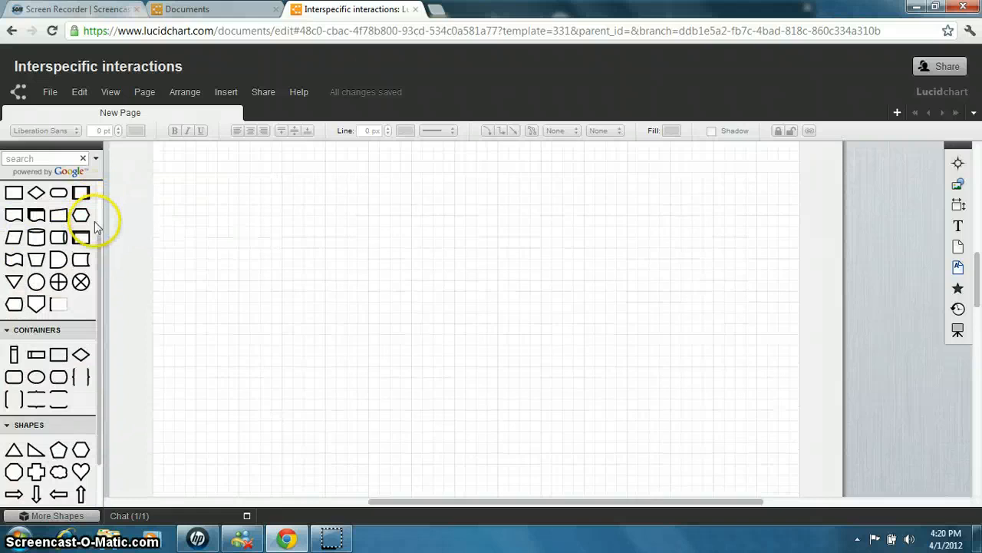
scroll(95, 227, up, 1)
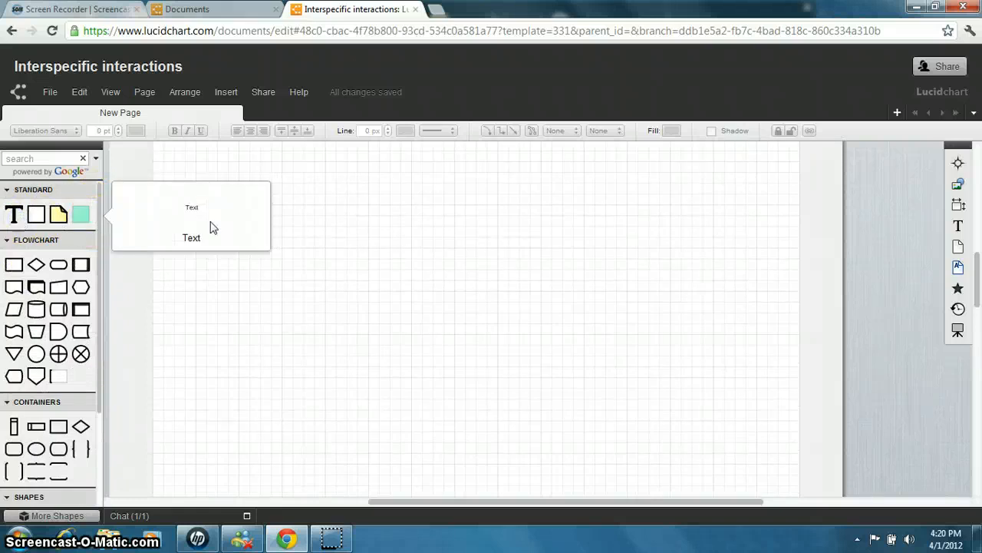
click(436, 209)
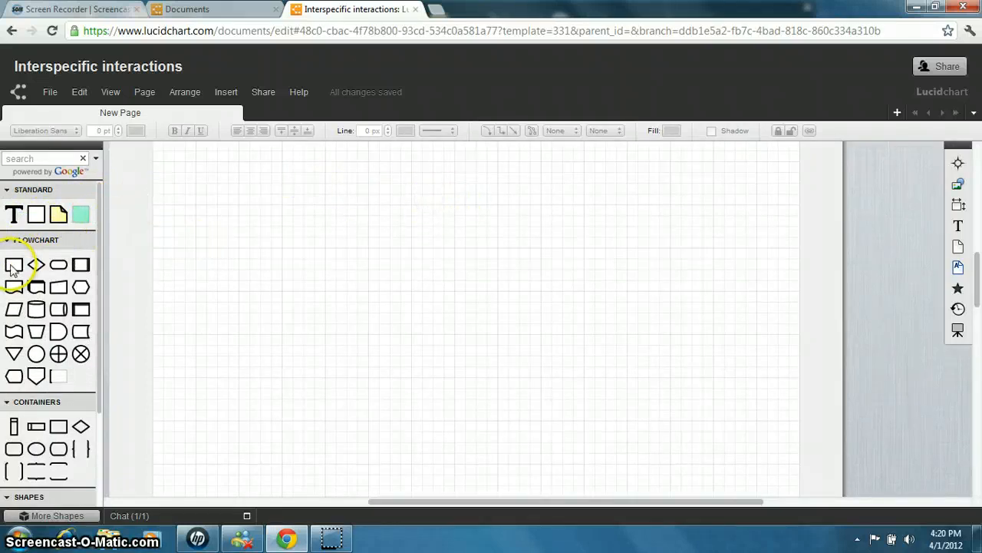
mouse_move(14, 266)
scroll(80, 286, down, 3)
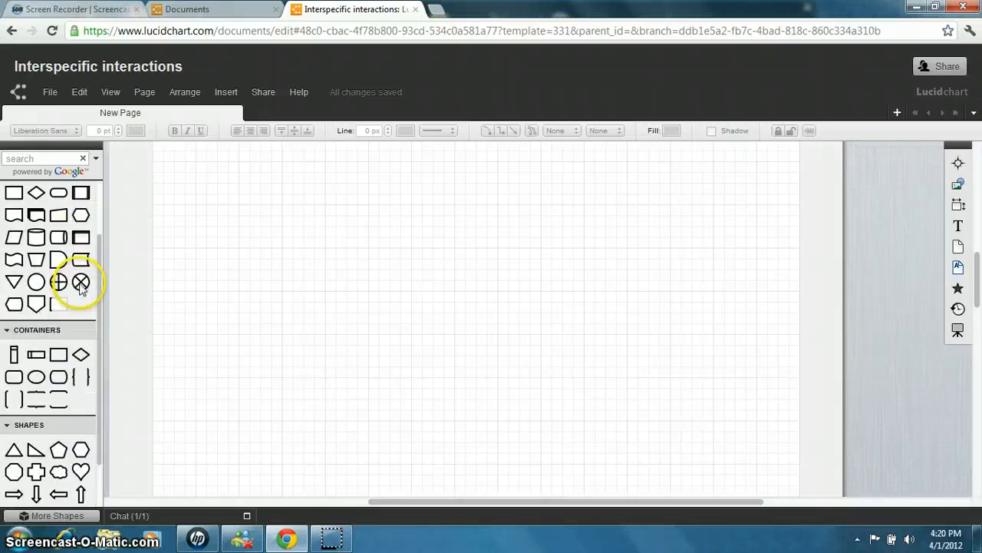
scroll(83, 291, up, 3)
scroll(77, 296, down, 3)
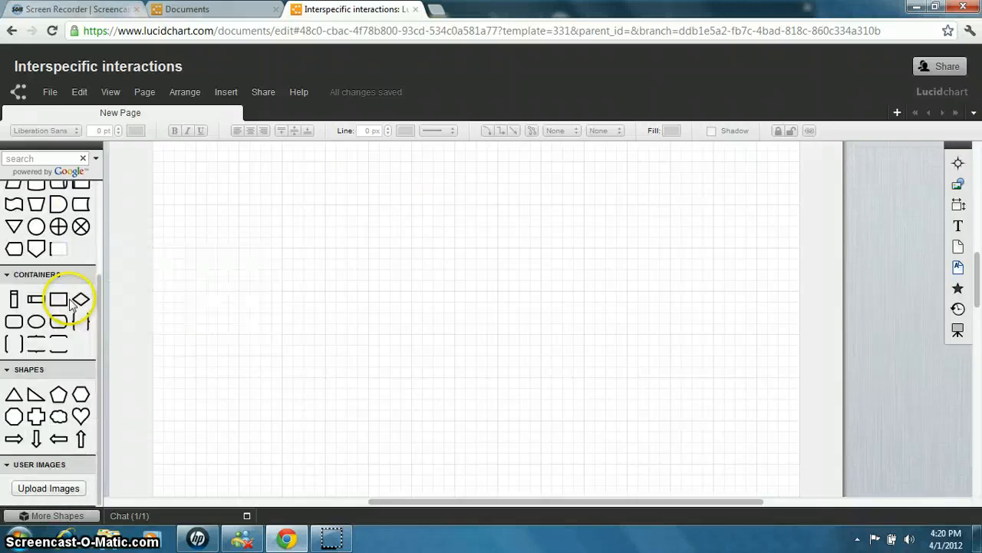
scroll(67, 303, up, 2)
mouse_move(74, 277)
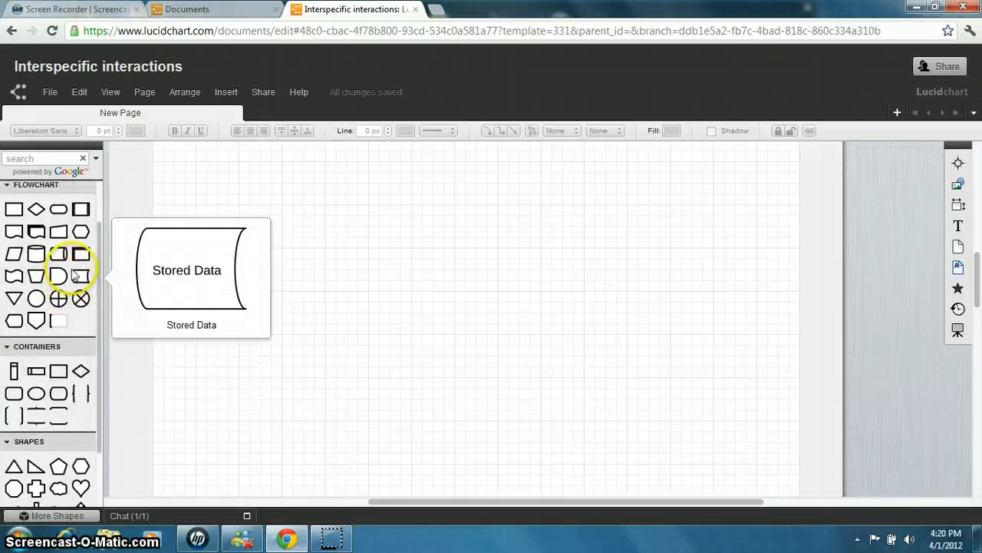
scroll(75, 280, up, 1)
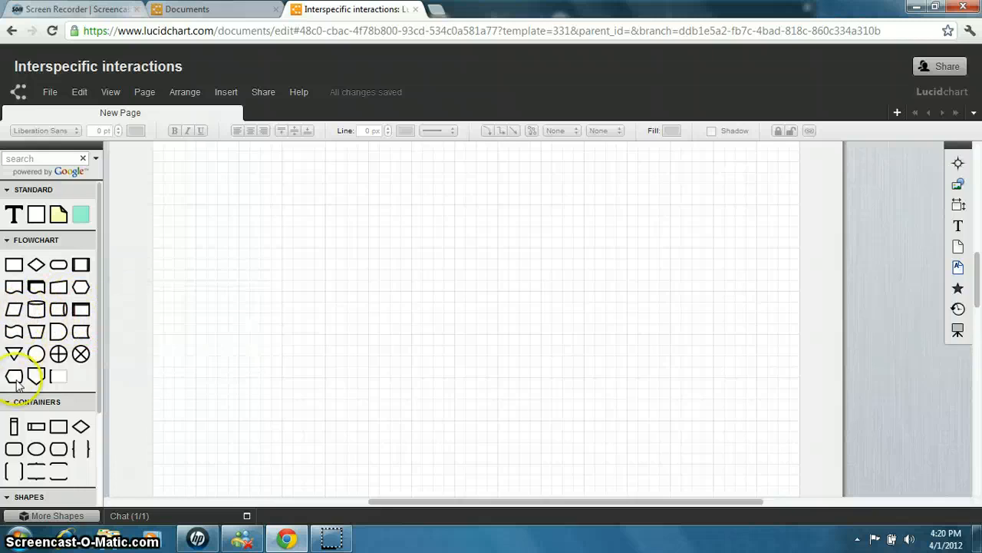
mouse_move(25, 373)
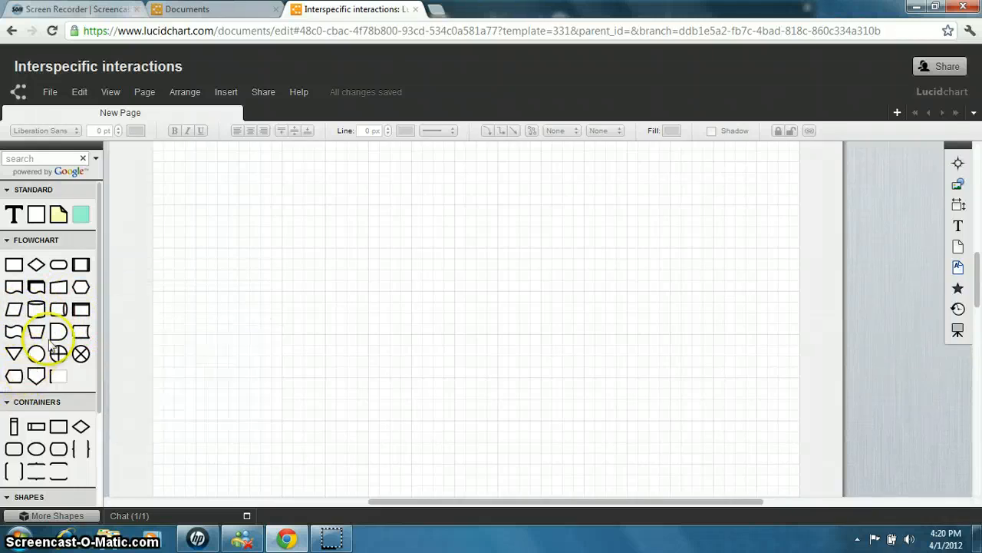
scroll(59, 286, down, 3)
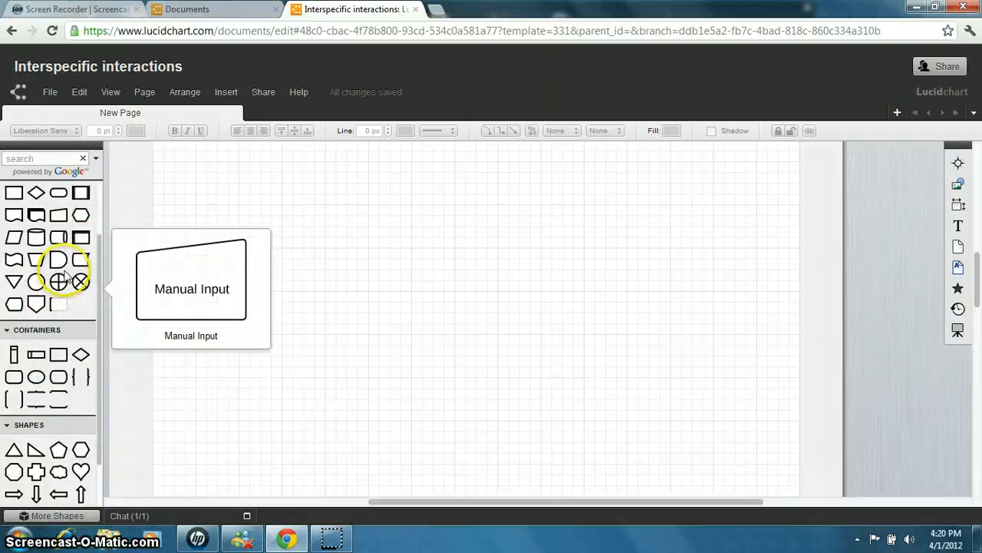
mouse_move(15, 307)
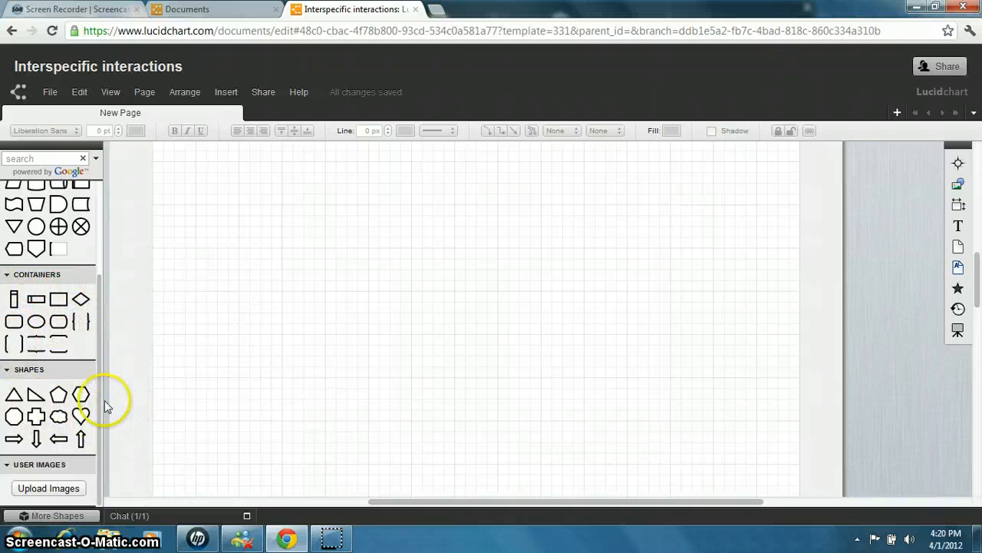
scroll(106, 406, up, 3)
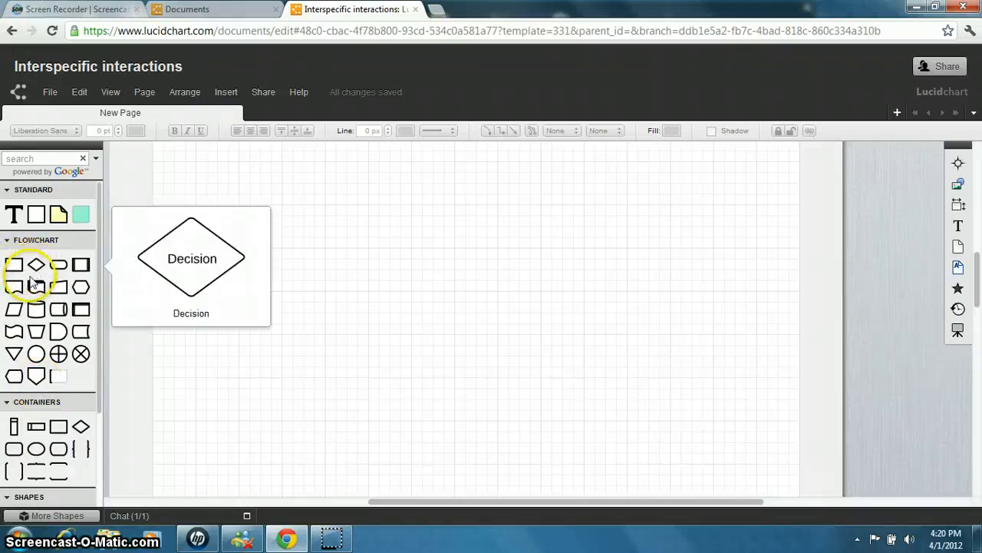
Add a flowchart connector circle to the page and position it horizontally centred near the page's upper edge
drag(36, 353, 476, 306)
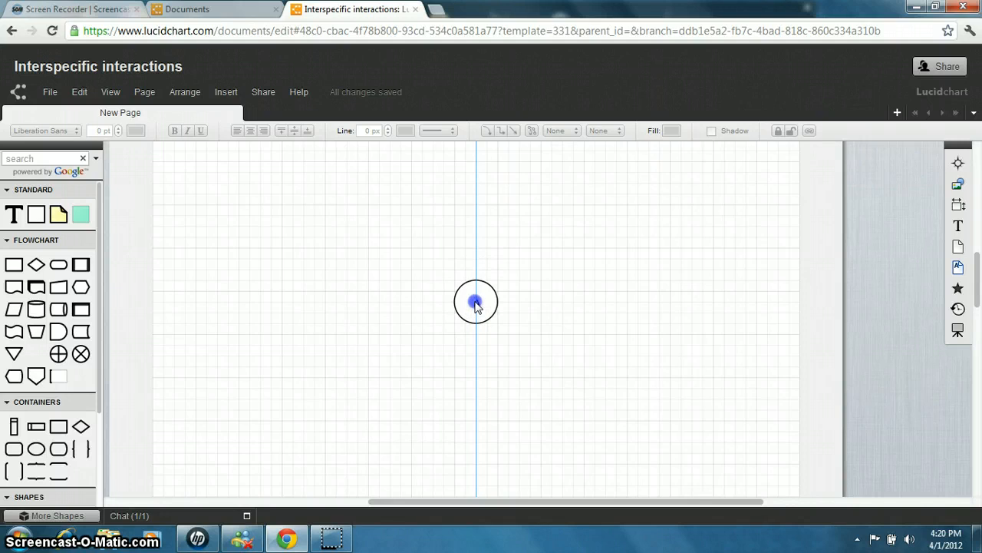
drag(476, 306, 479, 445)
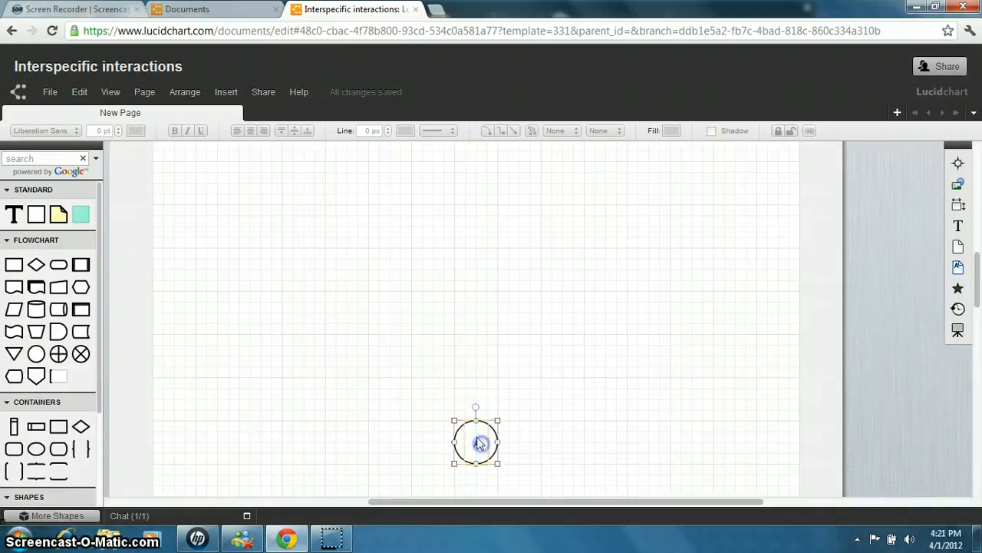
scroll(478, 434, down, 4)
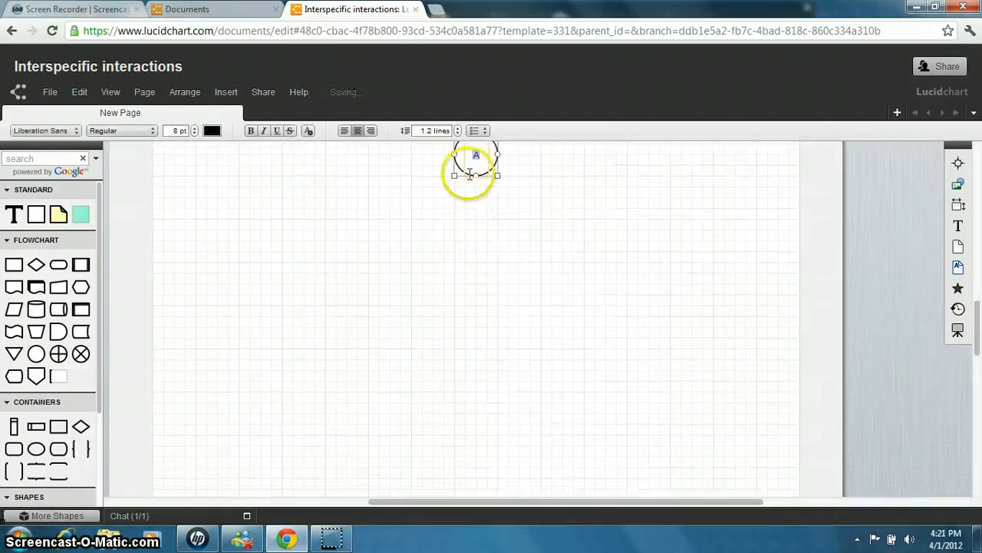
drag(468, 166, 472, 183)
scroll(474, 198, up, 1)
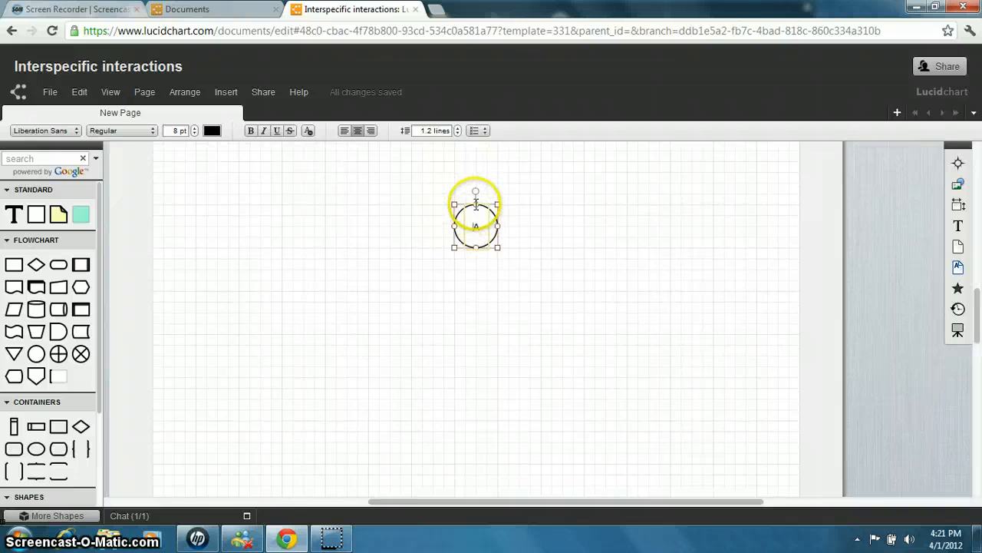
mouse_move(474, 203)
mouse_down()
mouse_move(478, 242)
mouse_move(482, 193)
mouse_move(481, 212)
mouse_move(476, 203)
mouse_up()
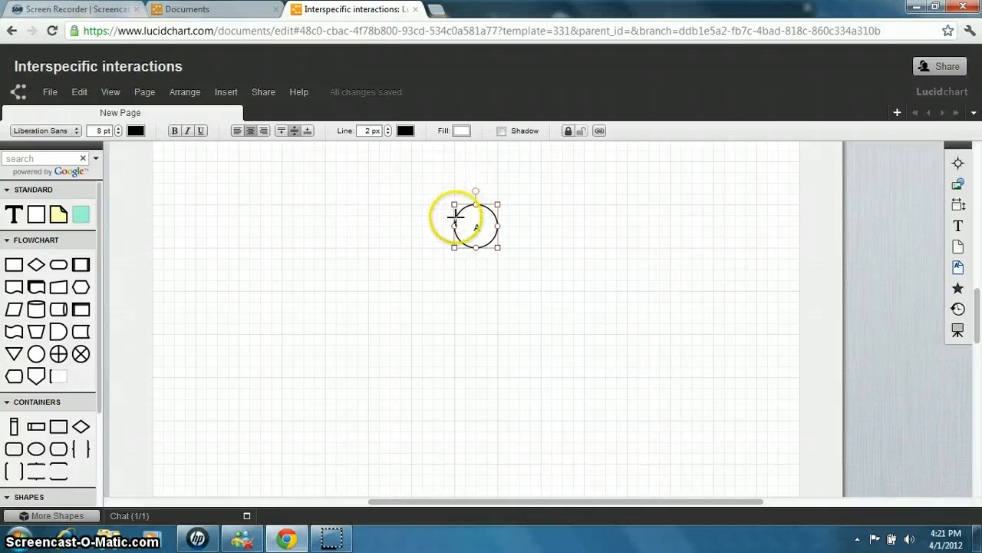
drag(464, 225, 471, 338)
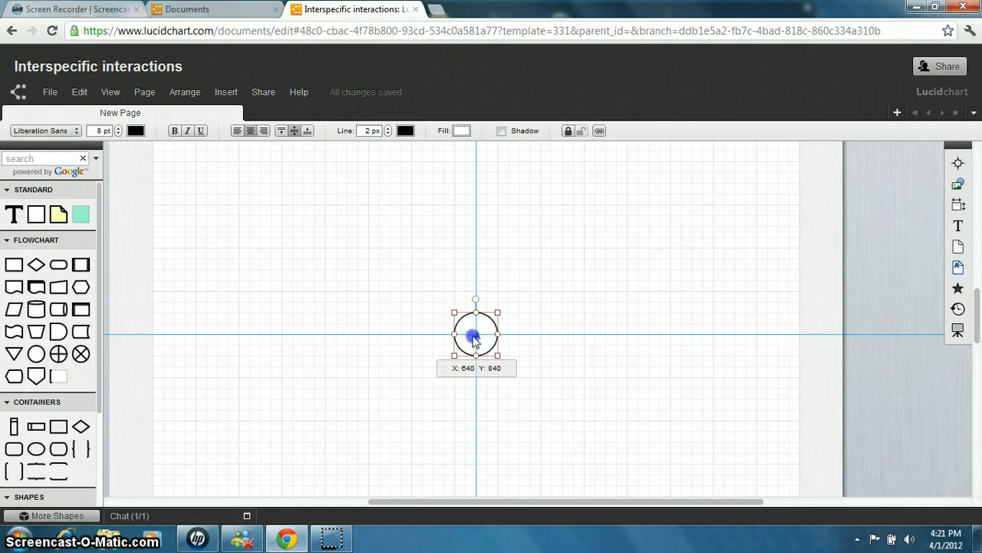
drag(472, 337, 472, 234)
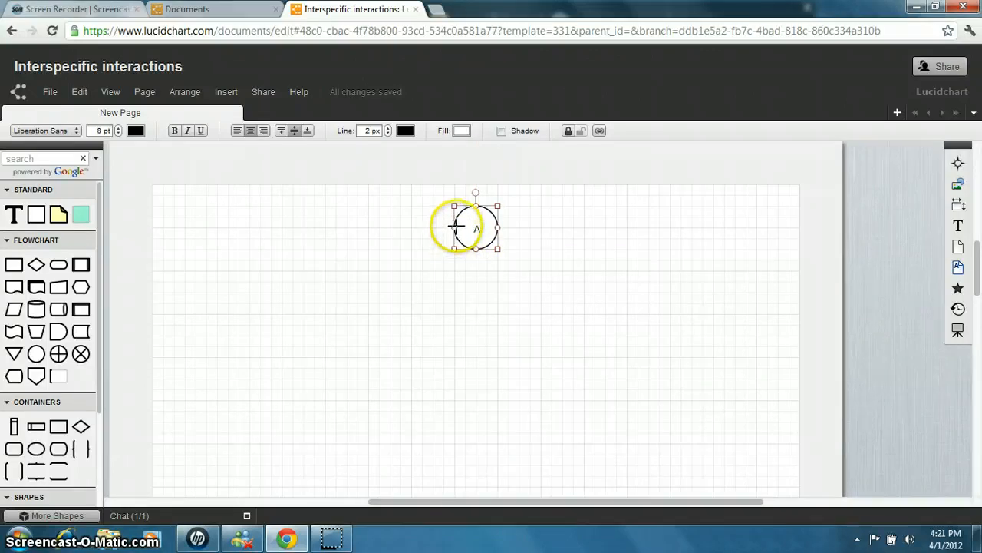
Enlarge the circle into a wide ellipse and recentre it horizontally on the page
click(445, 257)
drag(445, 258, 393, 299)
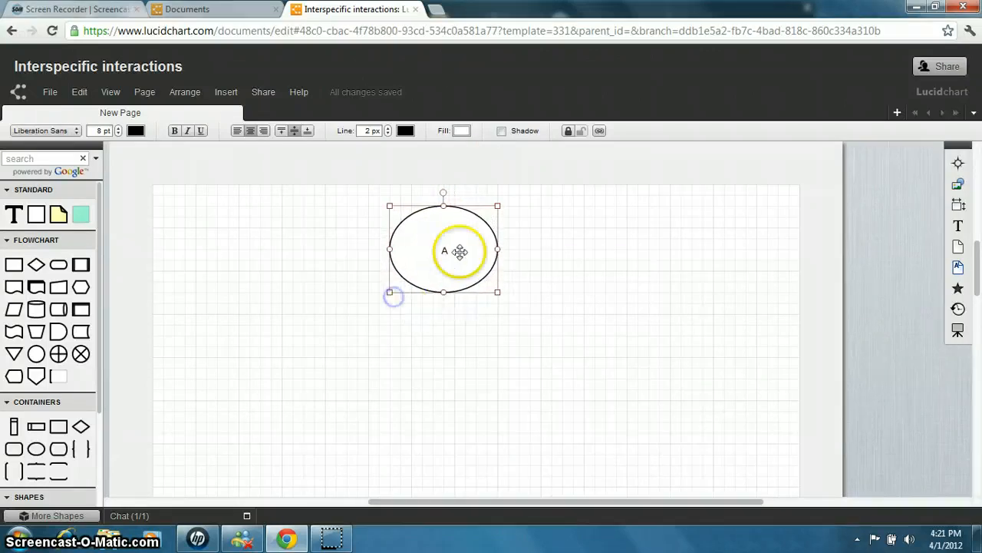
mouse_move(447, 254)
mouse_down()
mouse_move(461, 241)
mouse_move(474, 257)
mouse_move(461, 250)
mouse_up()
Replace the ellipse's default text with "Interspecific Interactions"
double_click(465, 248)
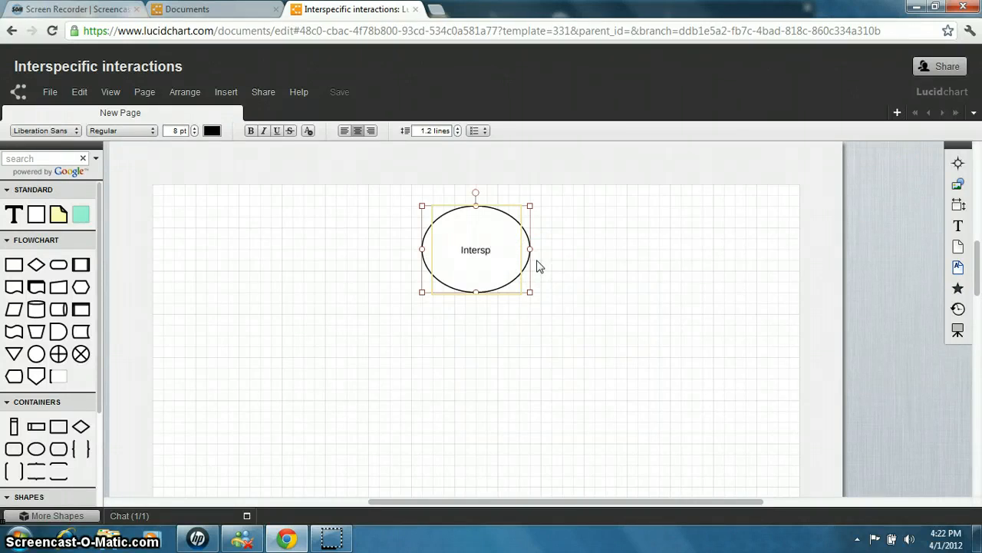
text(cific )
text(int)
key(BackSpace)
key(BackSpace)
key(BackSpace)
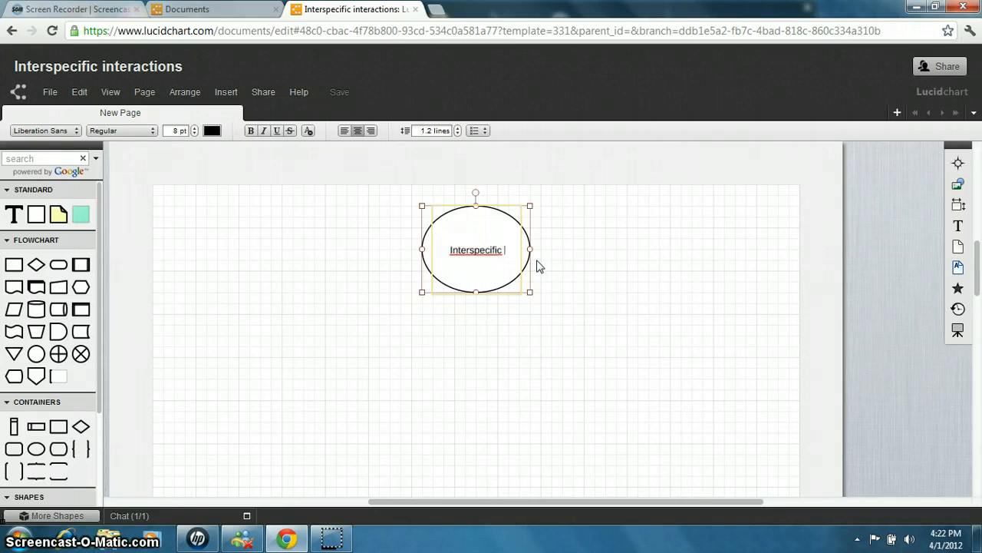
text(Interact)
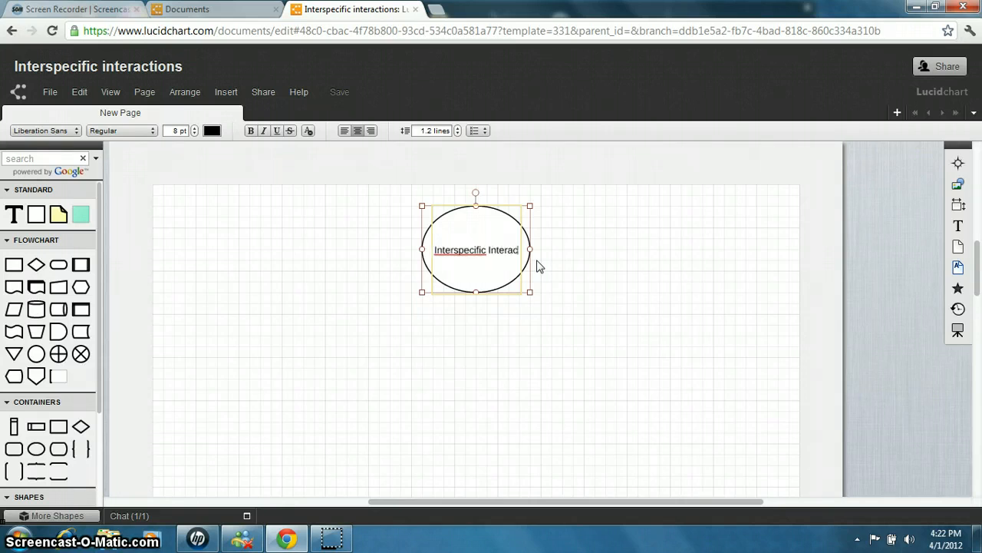
text(ions)
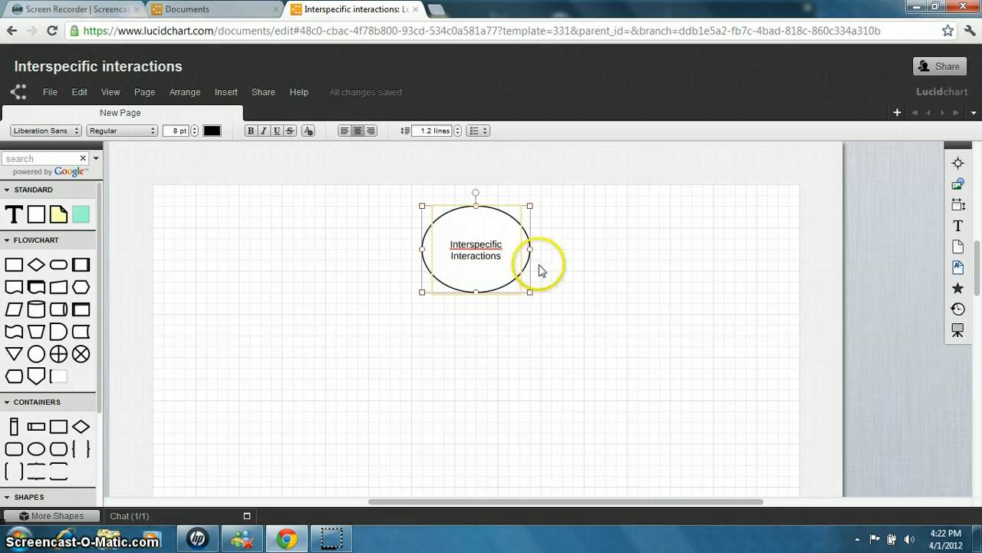
click(557, 263)
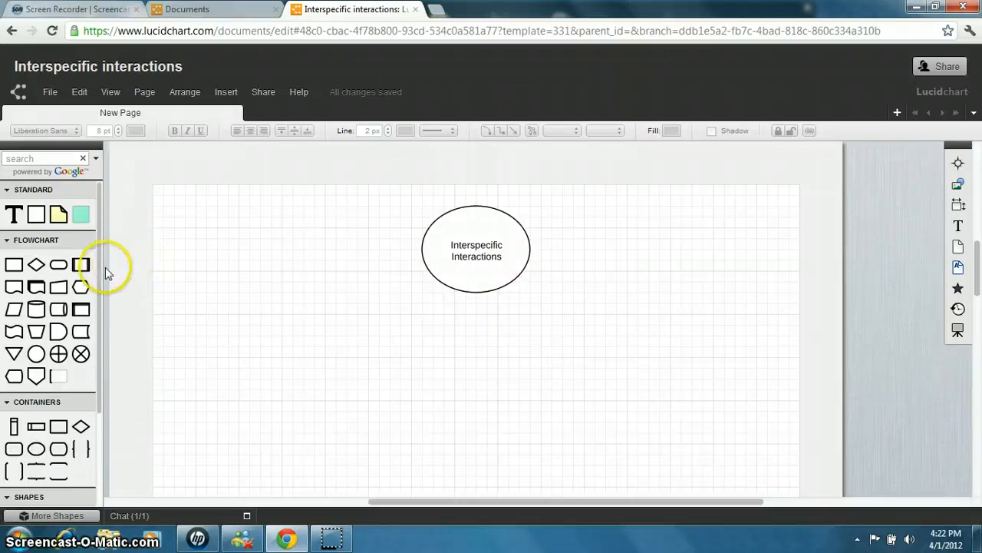
Add a Terminator shape below and to the left of the ellipse and label it "Competition"
scroll(100, 275, down, 2)
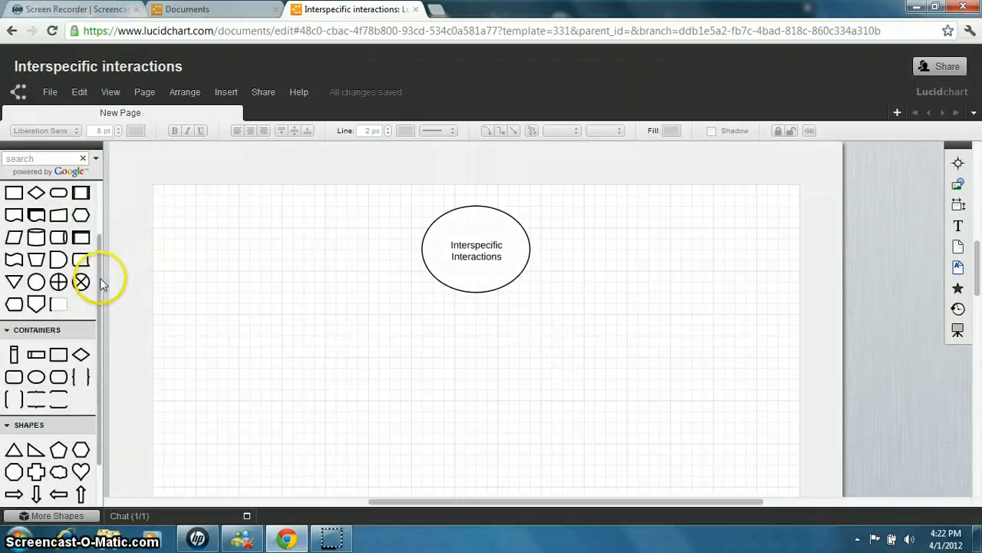
scroll(101, 280, up, 2)
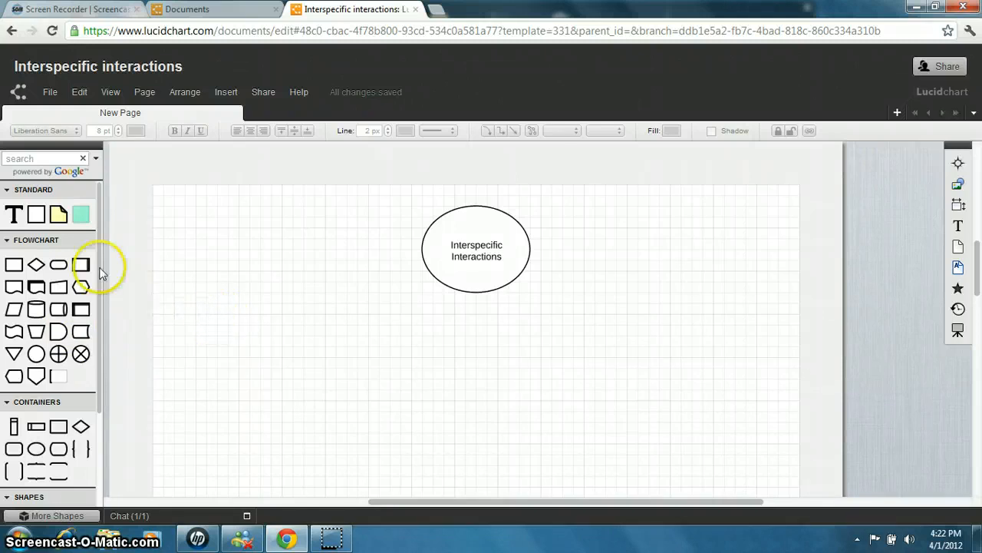
mouse_move(57, 264)
drag(117, 262, 256, 341)
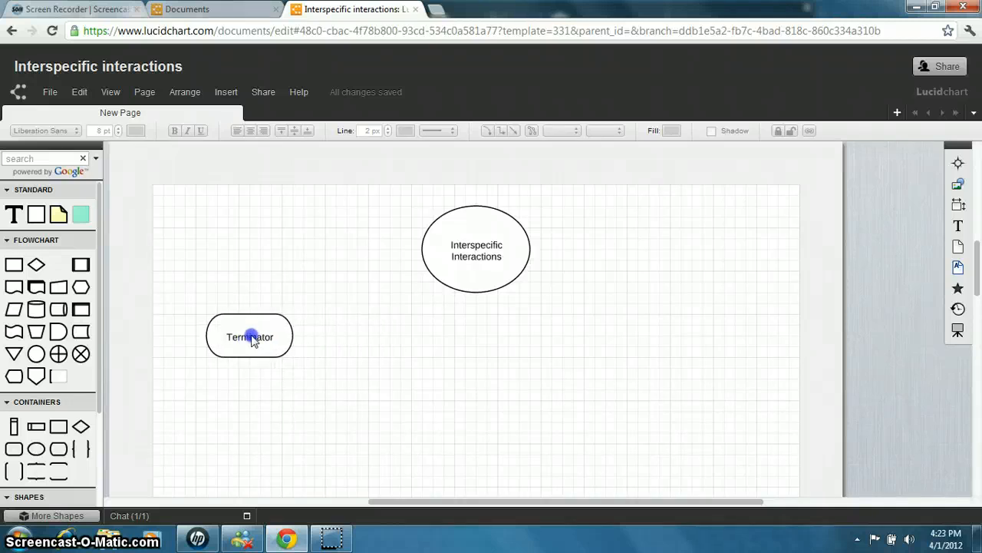
double_click(251, 340)
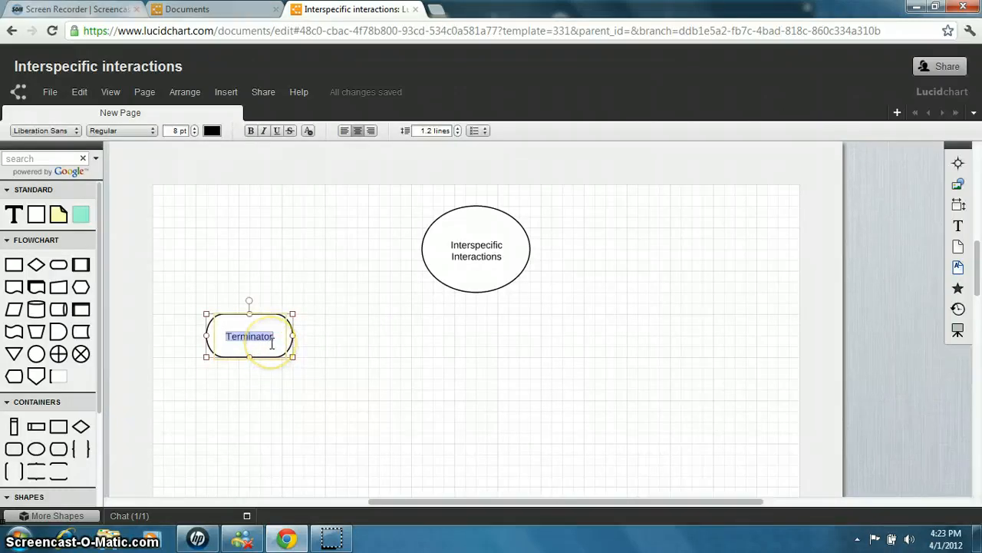
text(Compe)
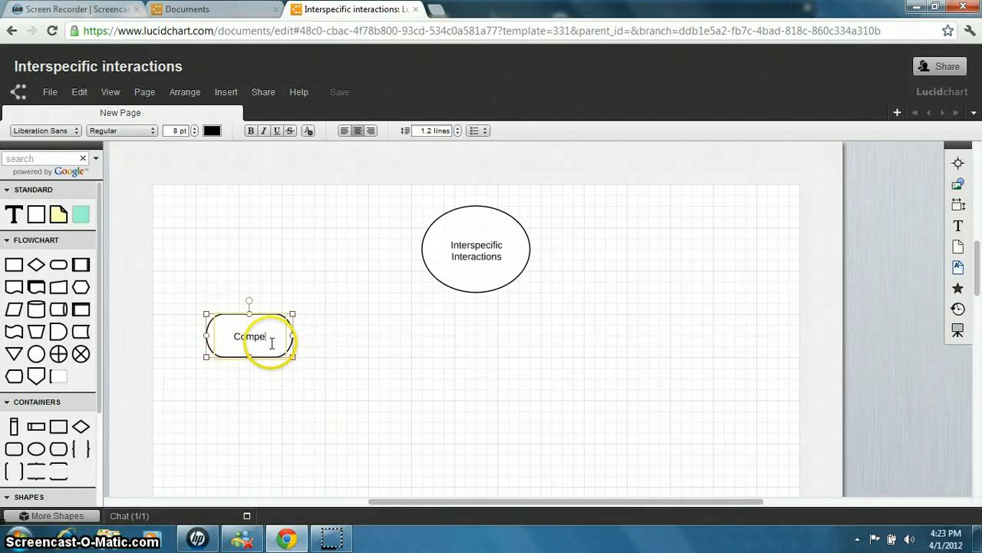
text(tition)
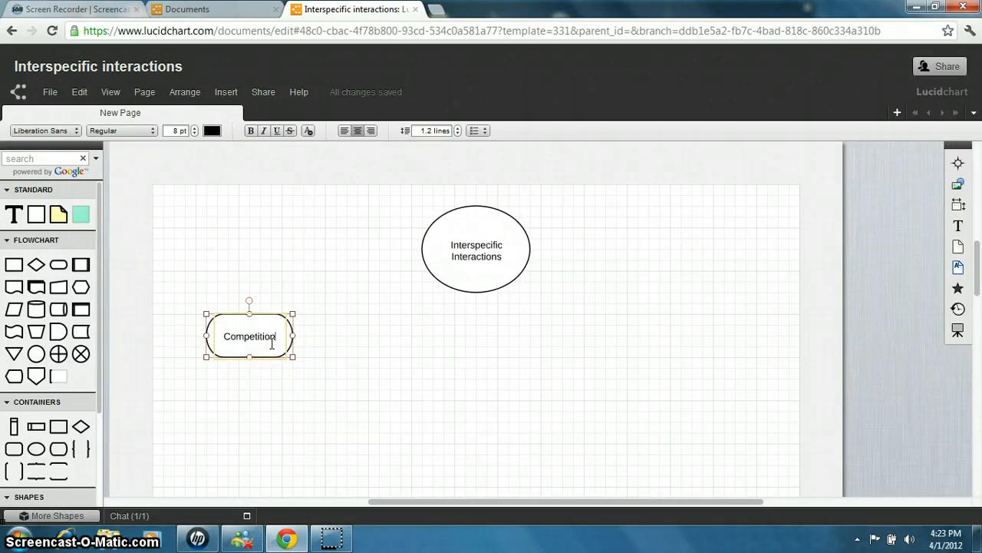
Label the curved connector between the title ellipse and the Competition shape "-/-" in 16 pt text
click(280, 287)
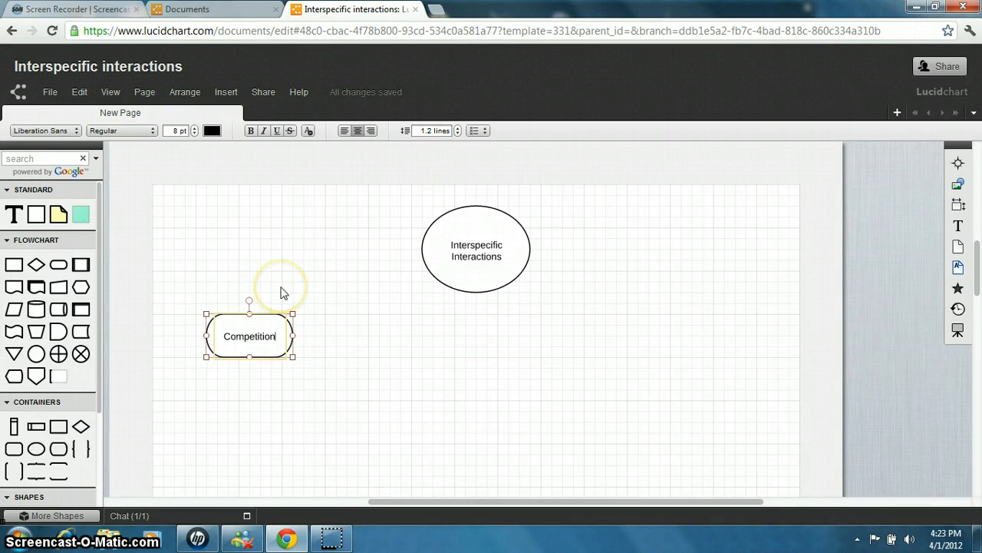
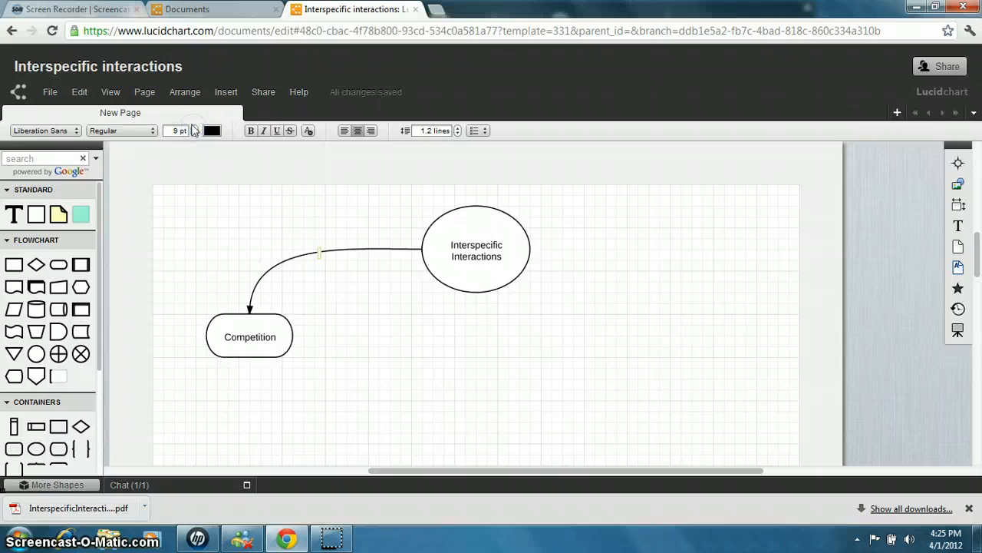
click(195, 129)
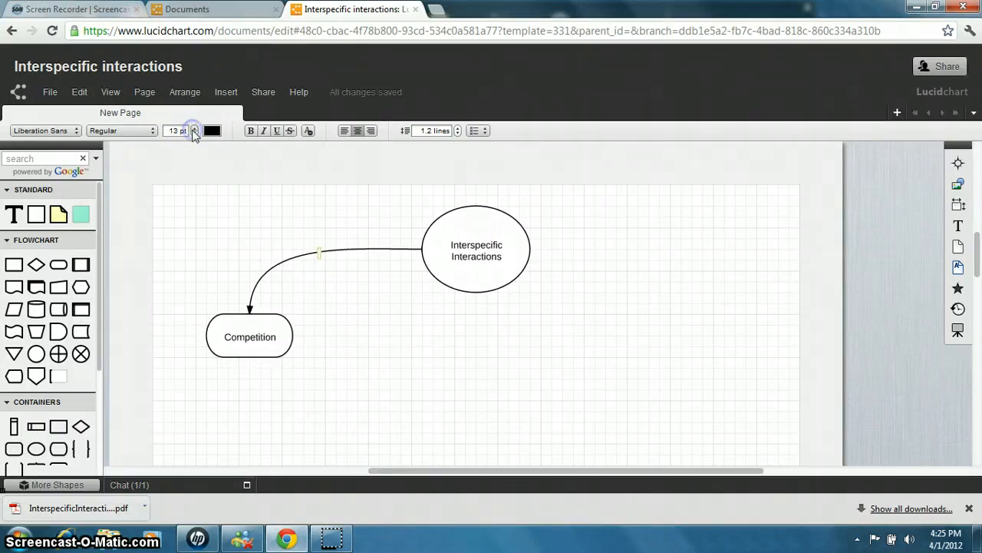
click(195, 129)
click(195, 129)
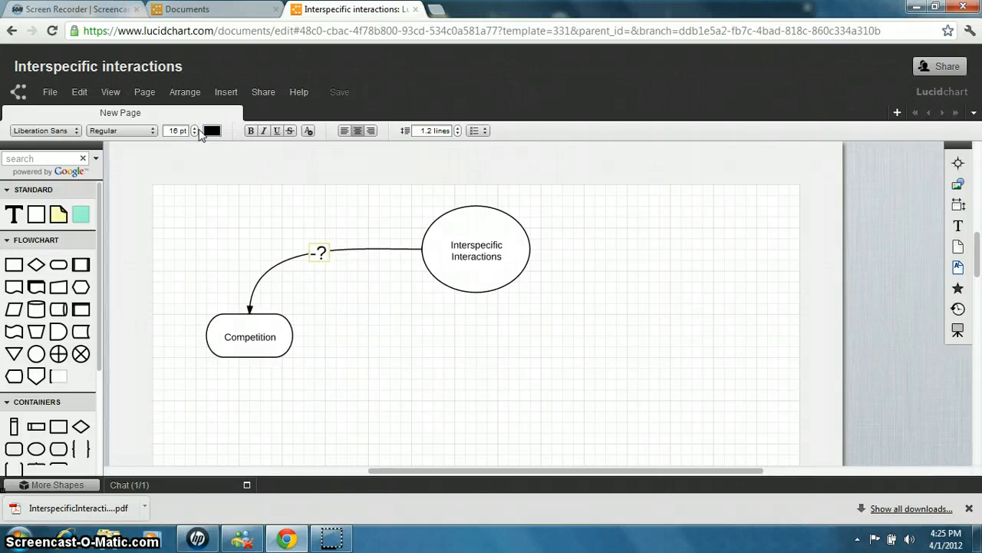
text(-)
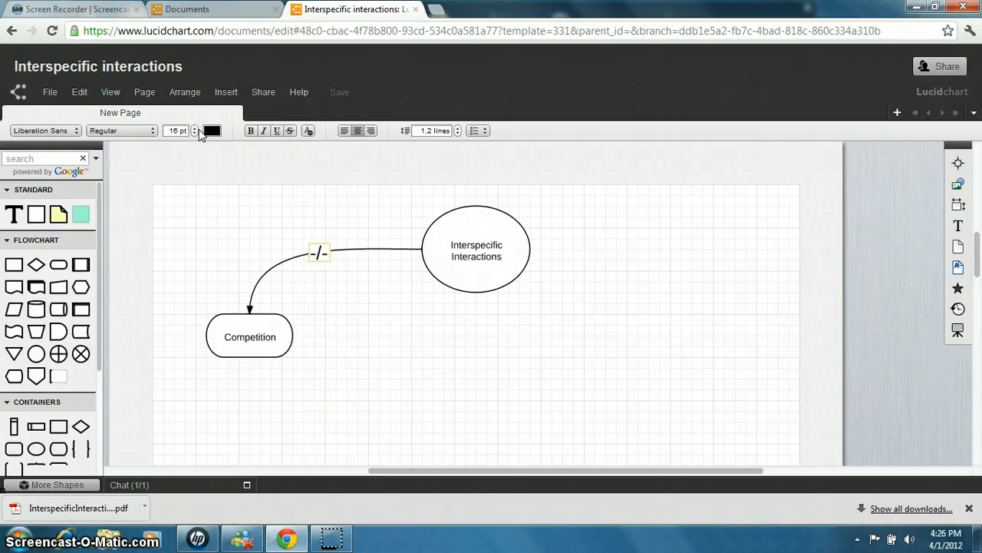
click(232, 171)
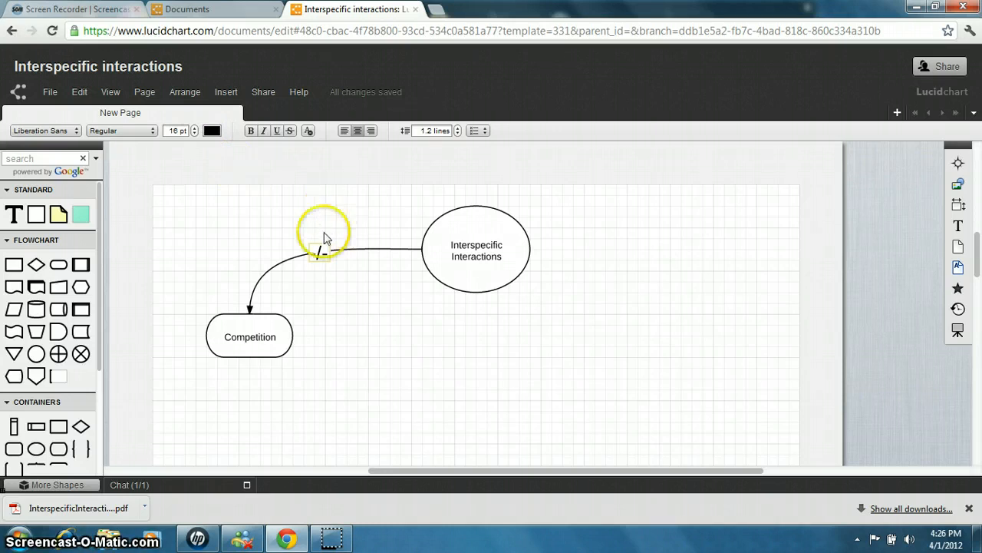
Fill the Competition shape with red
click(253, 332)
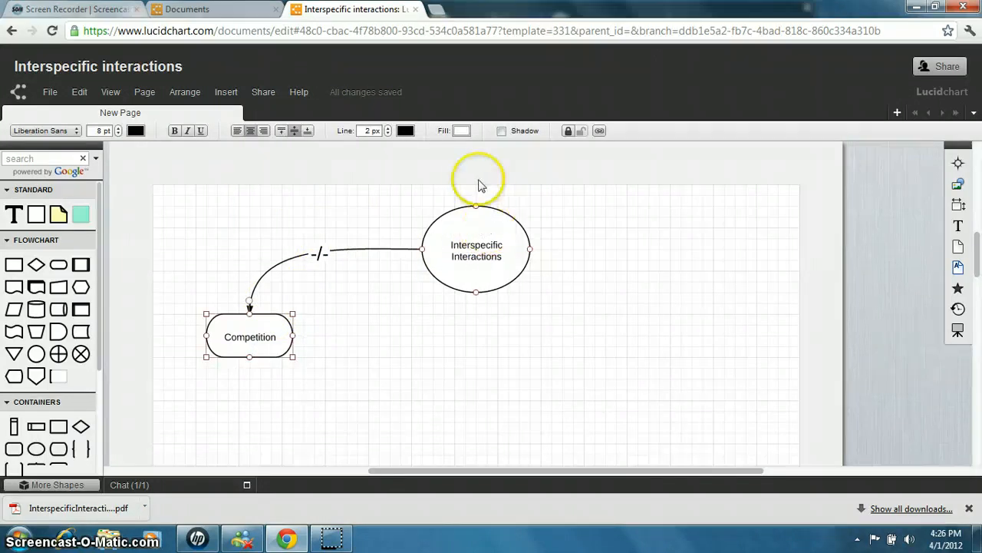
click(464, 134)
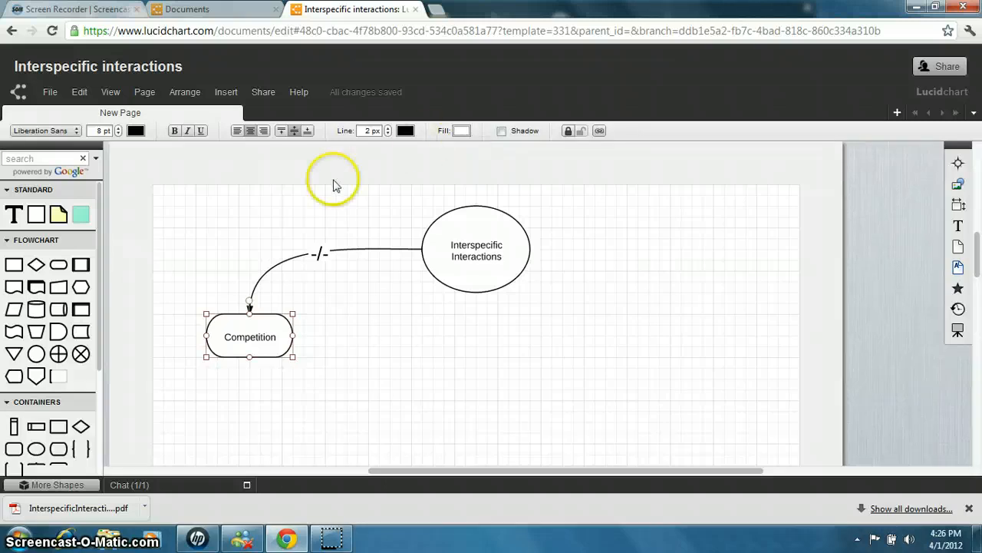
click(462, 131)
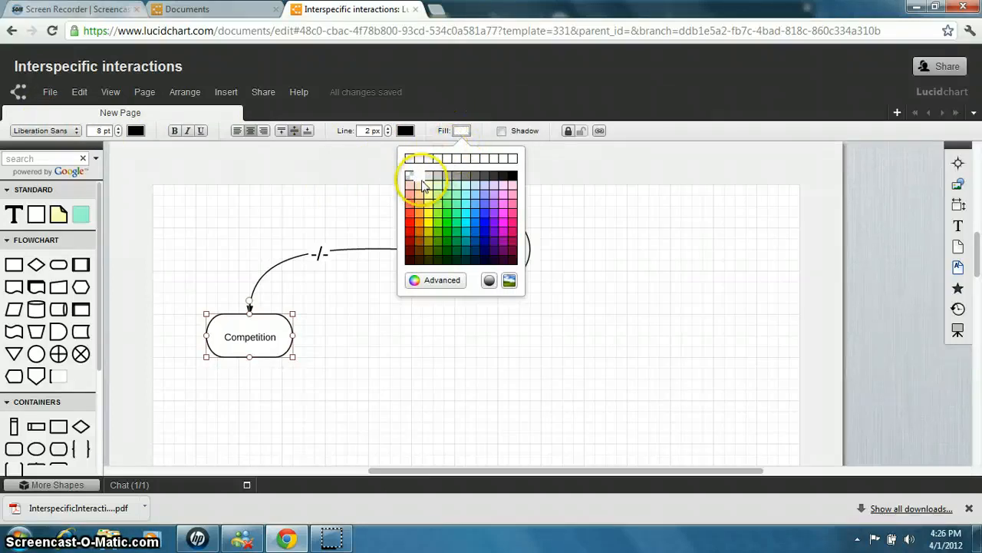
click(409, 223)
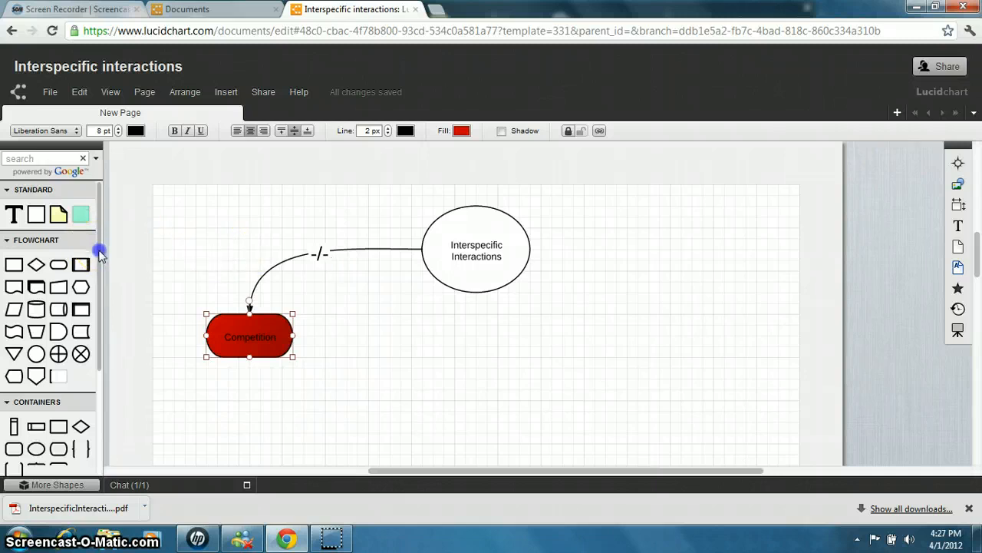
Start an image upload and browse to the Sample Pictures folder in the Pictures library
drag(98, 247, 80, 364)
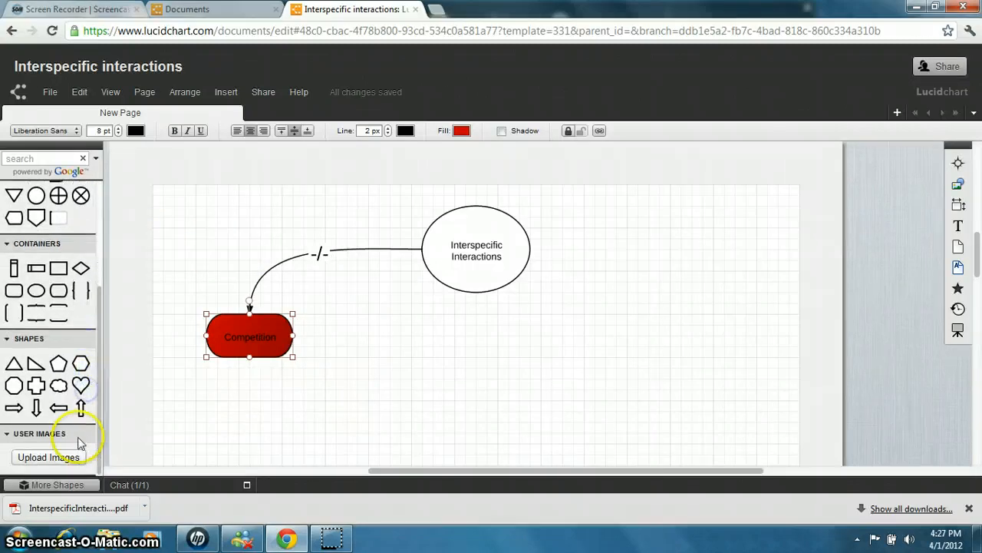
click(28, 460)
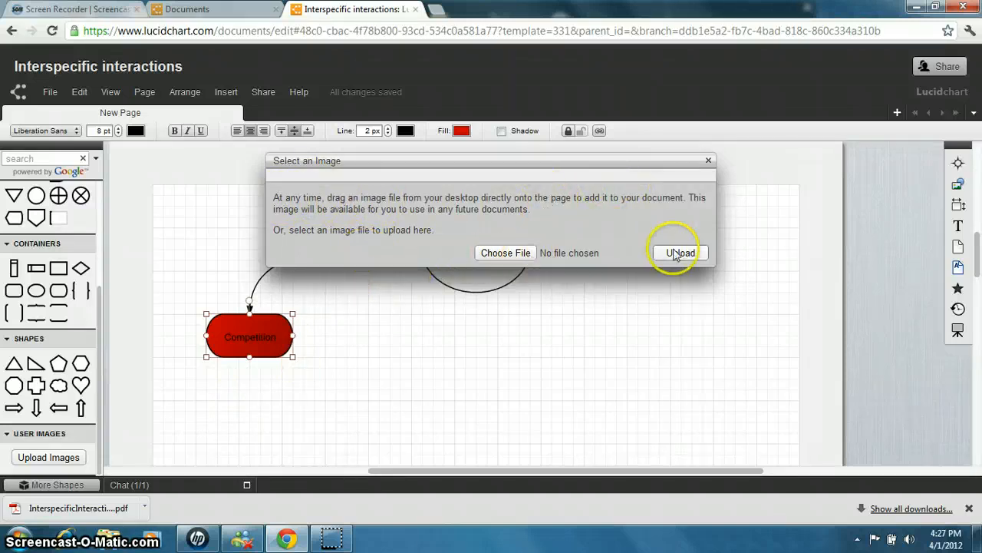
click(492, 256)
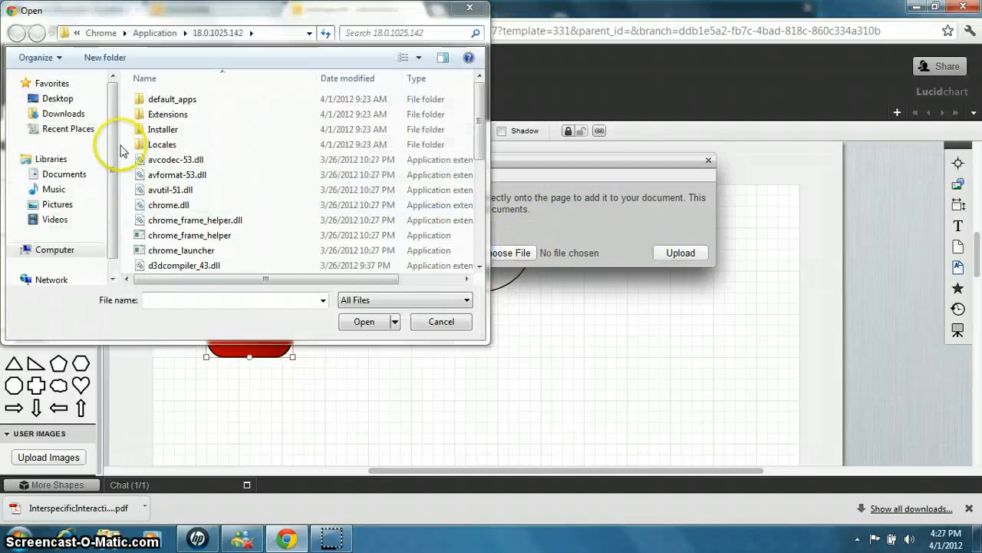
click(58, 203)
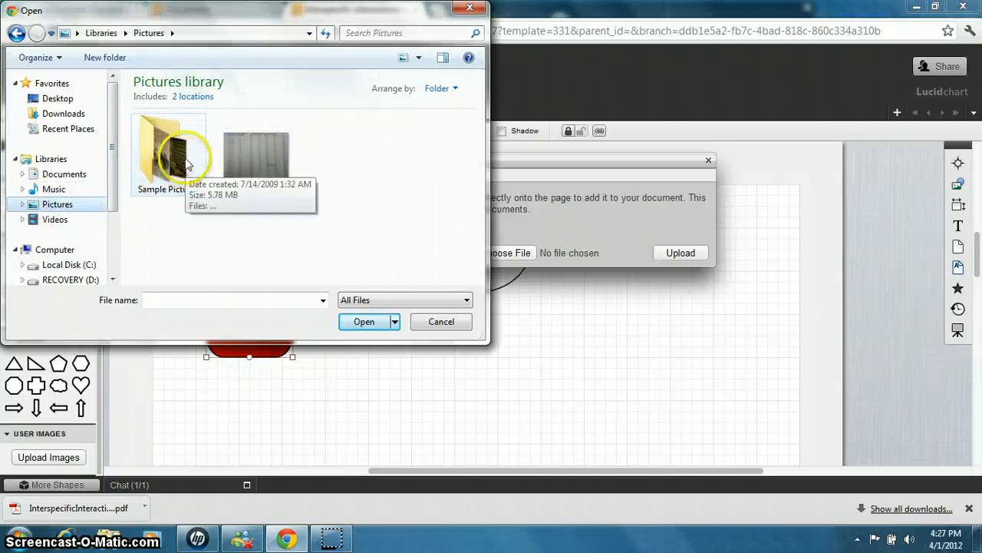
click(161, 157)
double_click(167, 159)
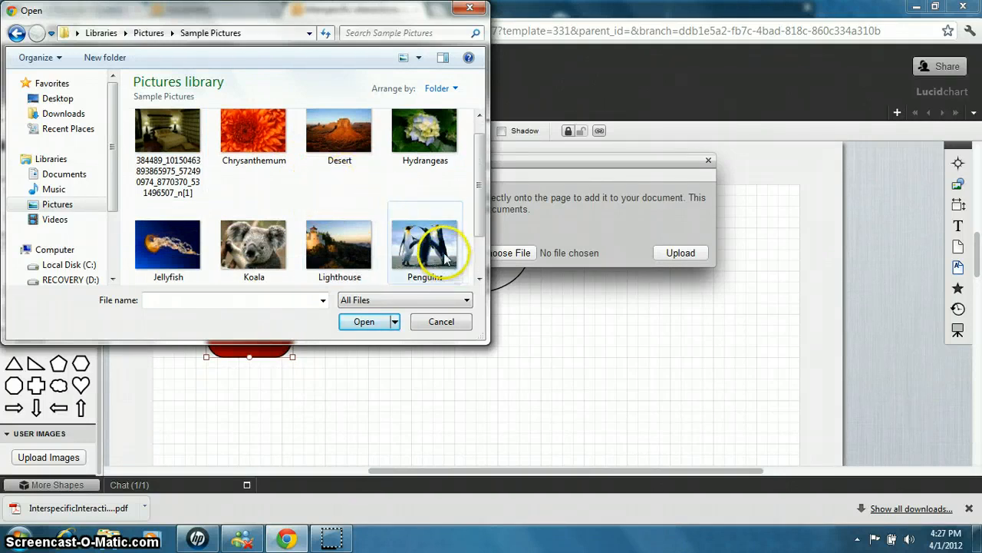
Try to choose the Penguins picture from Sample Pictures as the file to upload
scroll(426, 228, down, 1)
double_click(403, 170)
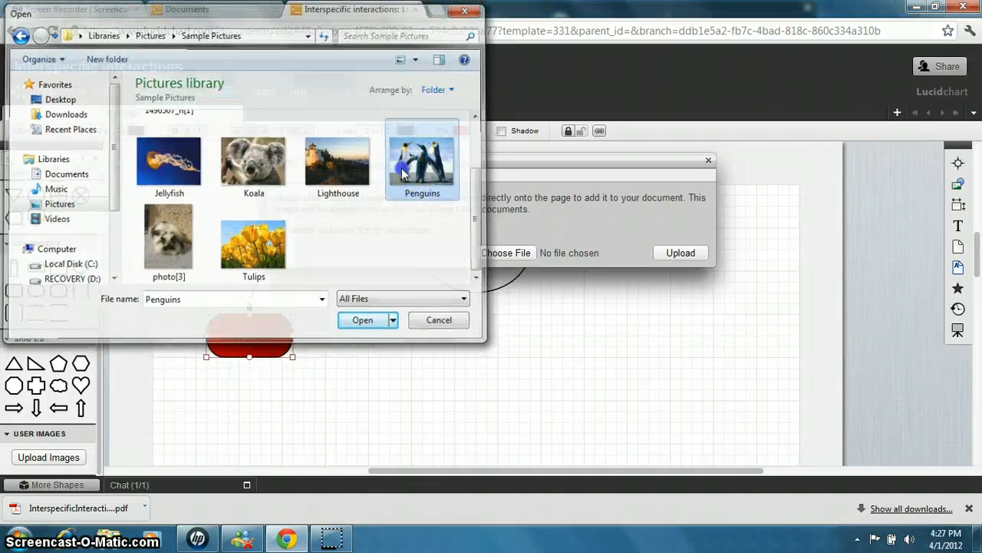
click(501, 254)
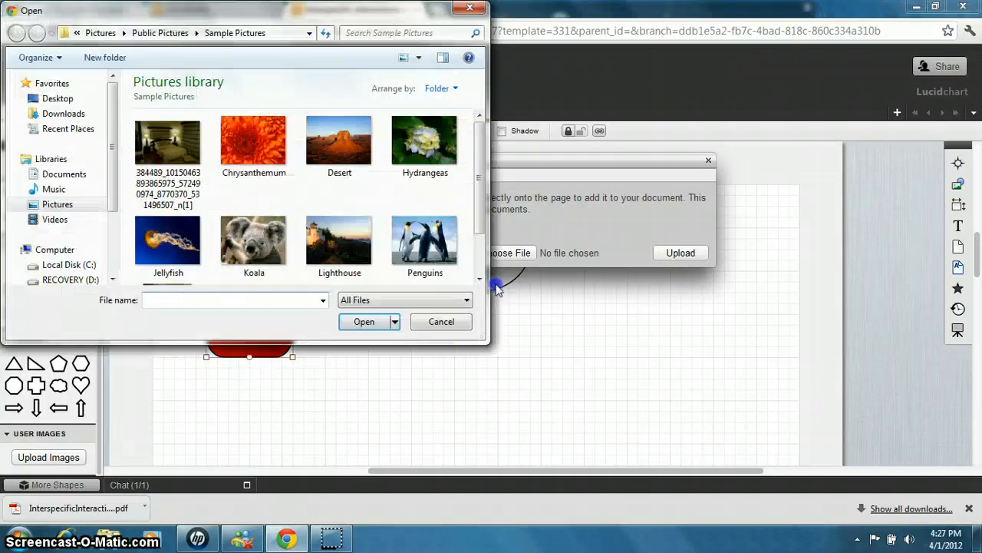
click(426, 244)
click(361, 322)
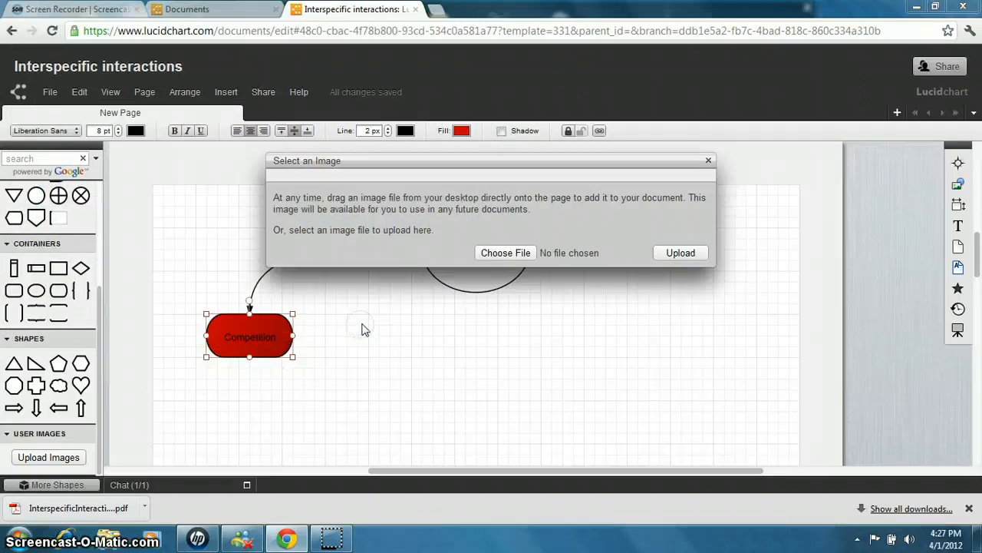
Select Penguins.jpg from Sample Pictures and upload it to the user images
click(569, 254)
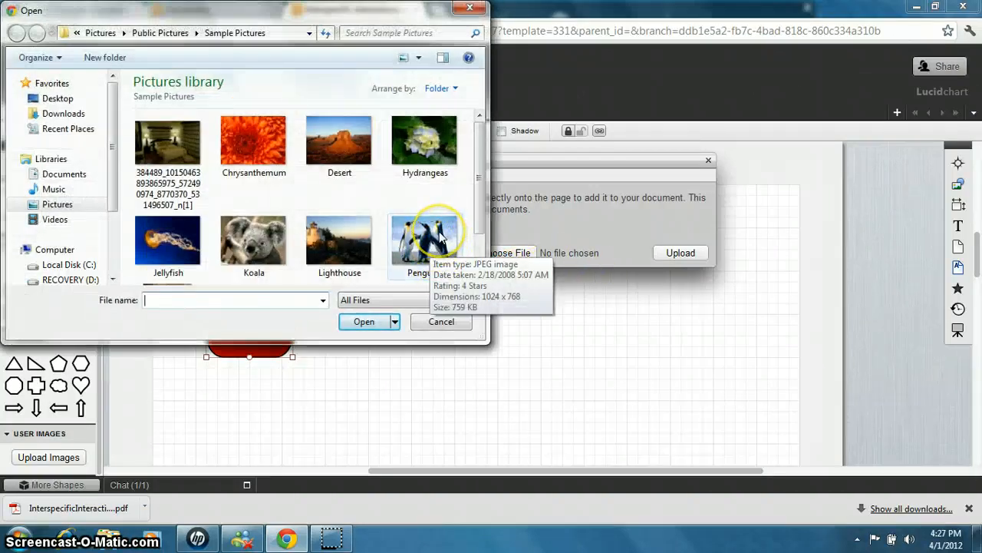
drag(441, 239, 420, 259)
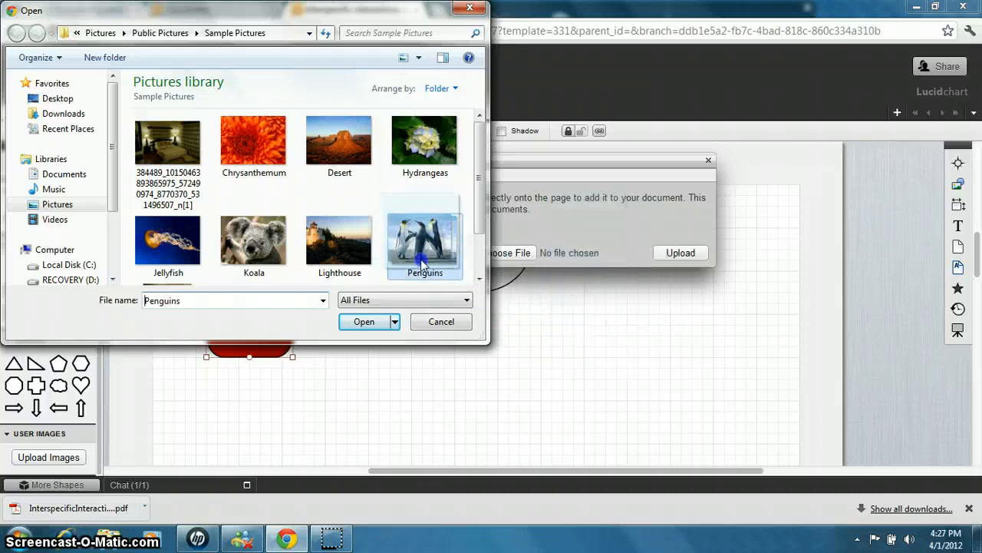
double_click(424, 252)
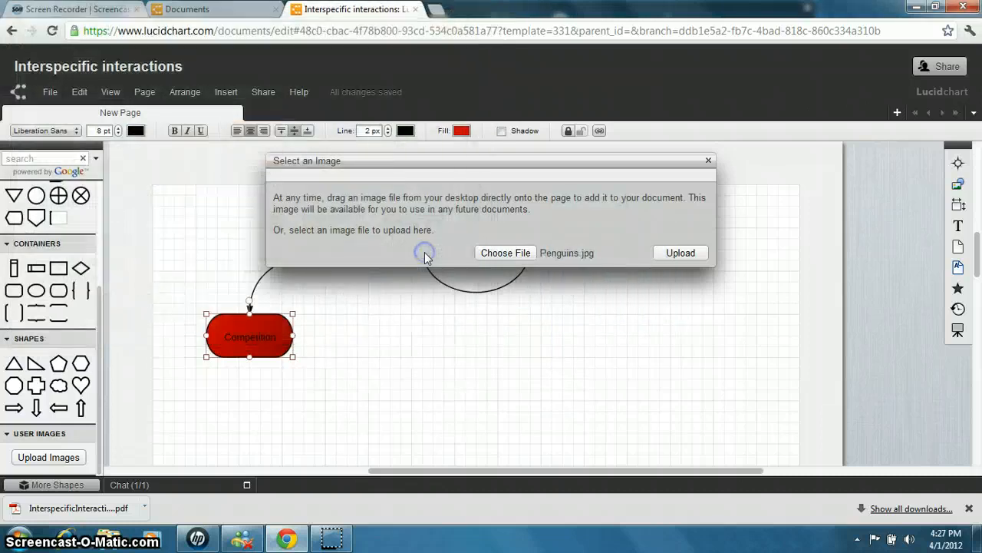
click(696, 256)
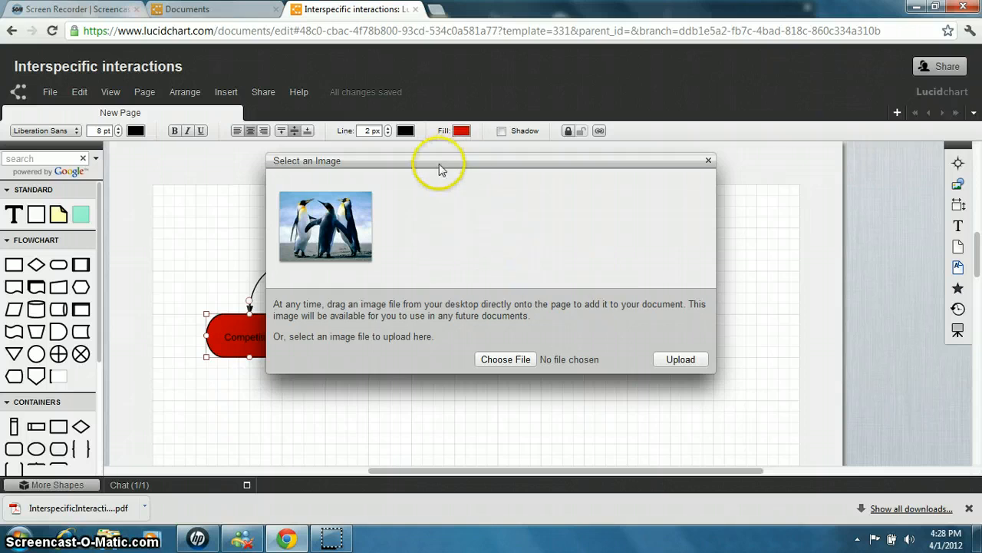
Move the image selection dialog off the diagram and try to place the uploaded penguin picture below the Competition shape
drag(535, 157, 736, 73)
click(592, 153)
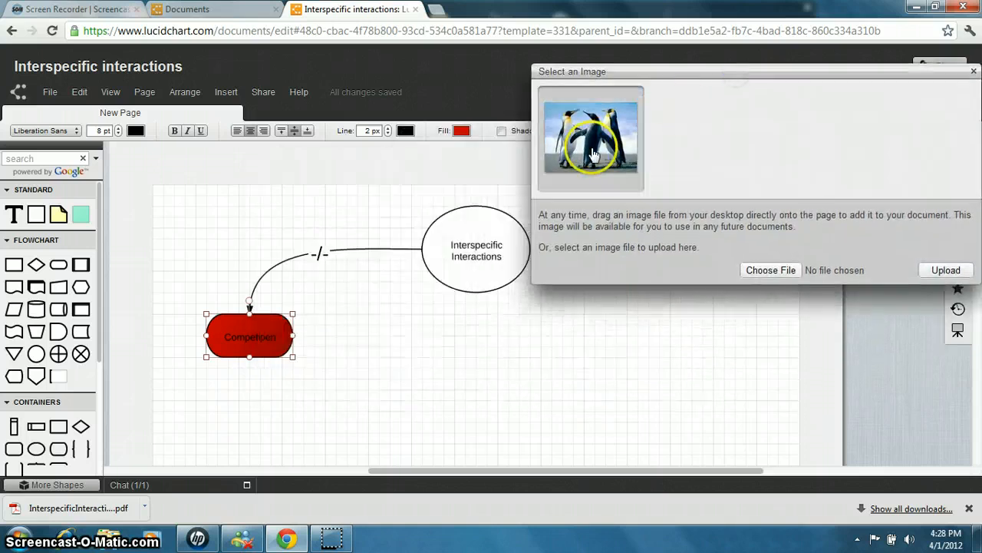
drag(592, 153, 248, 422)
drag(590, 111, 360, 339)
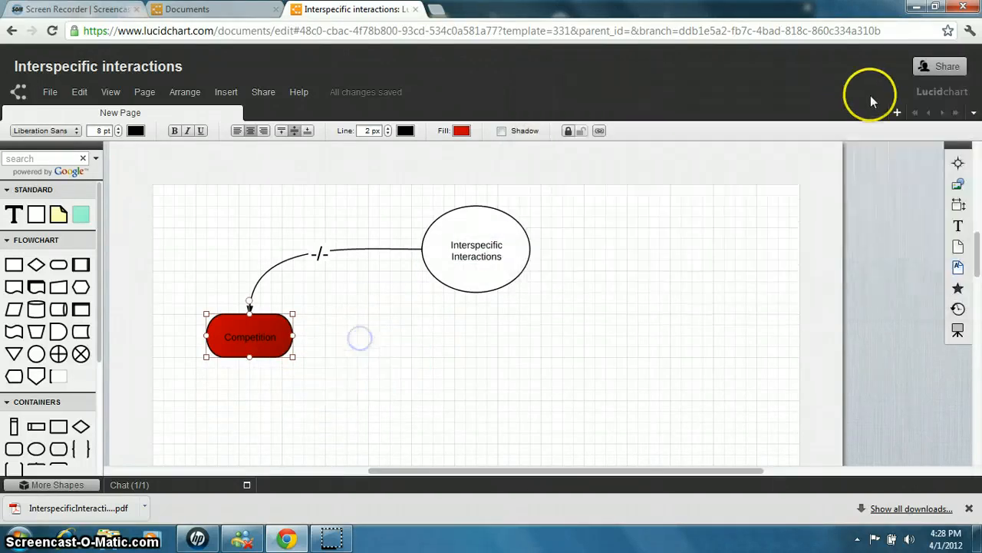
Place the penguin picture from the user images below the Competition shape, leaving the image selection dialog closed
scroll(31, 284, down, 4)
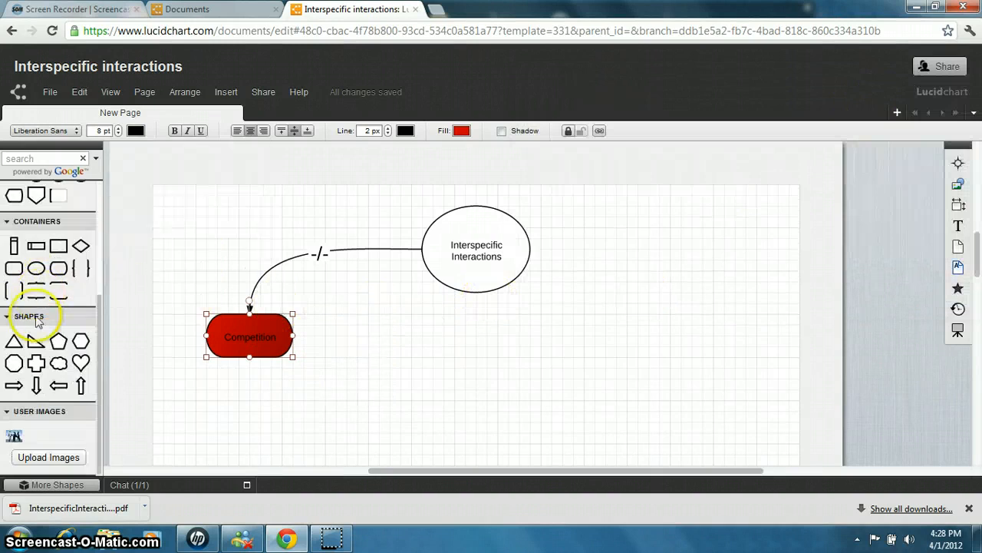
mouse_move(13, 436)
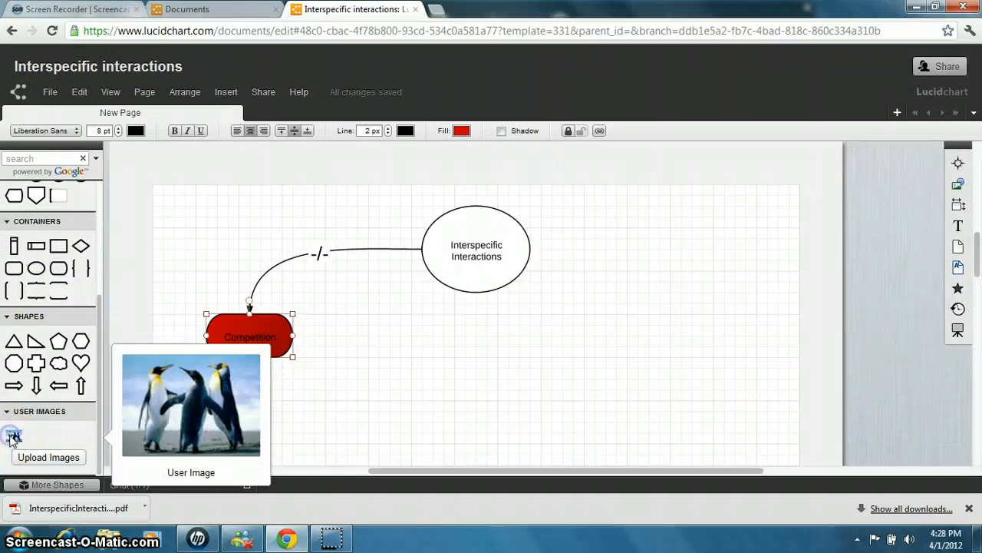
click(212, 421)
click(10, 441)
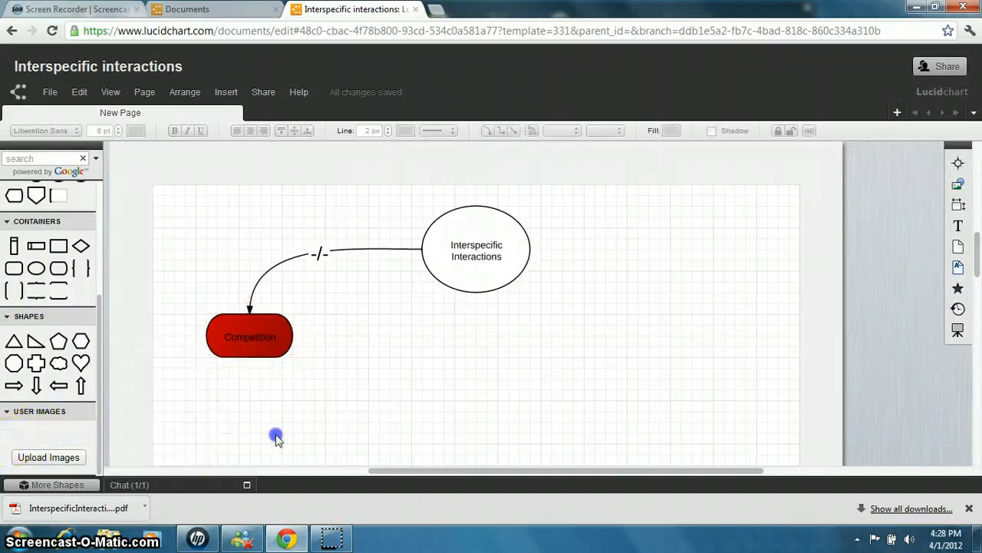
click(43, 458)
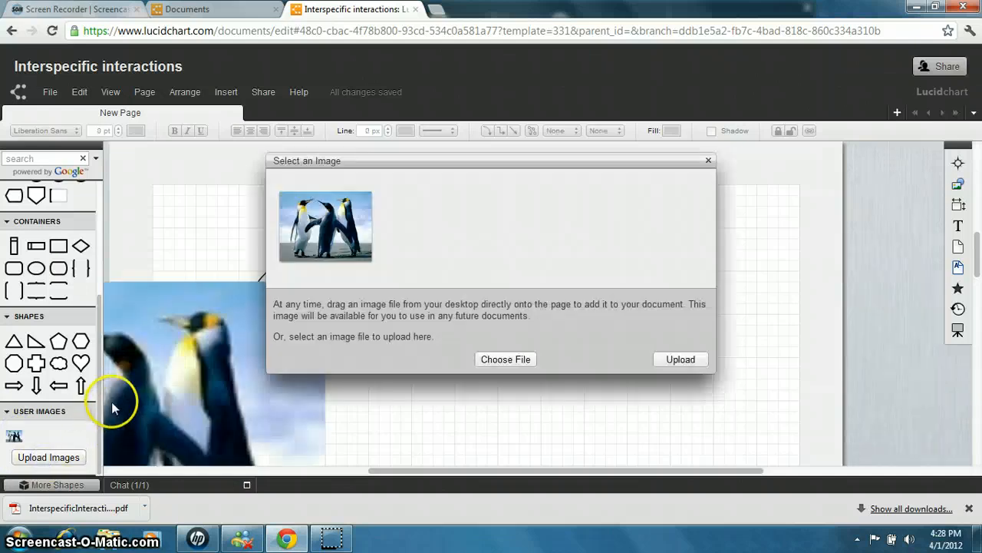
click(708, 160)
Insert the penguin picture from the user images over the middle of the page, to the right of the Competition shape
scroll(244, 376, down, 10)
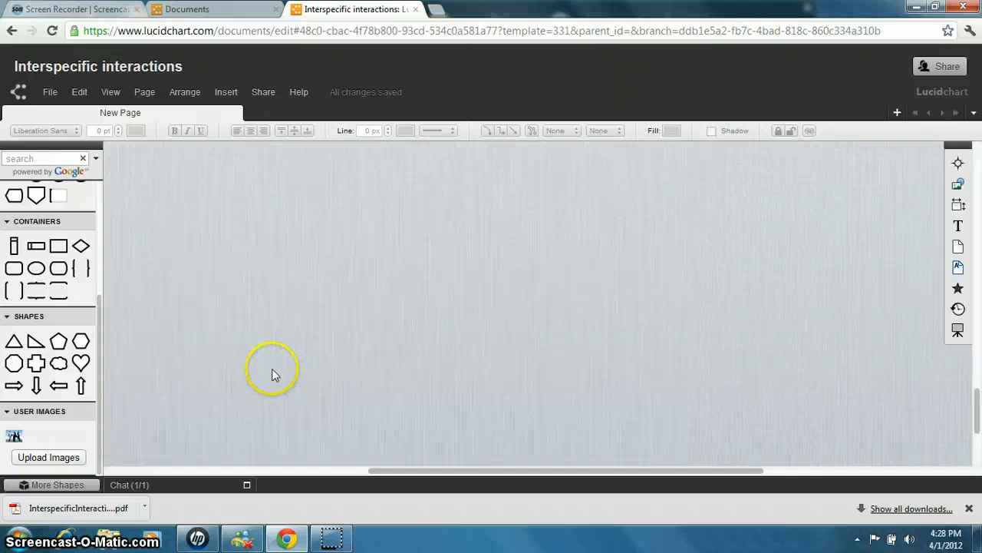
drag(432, 469, 252, 469)
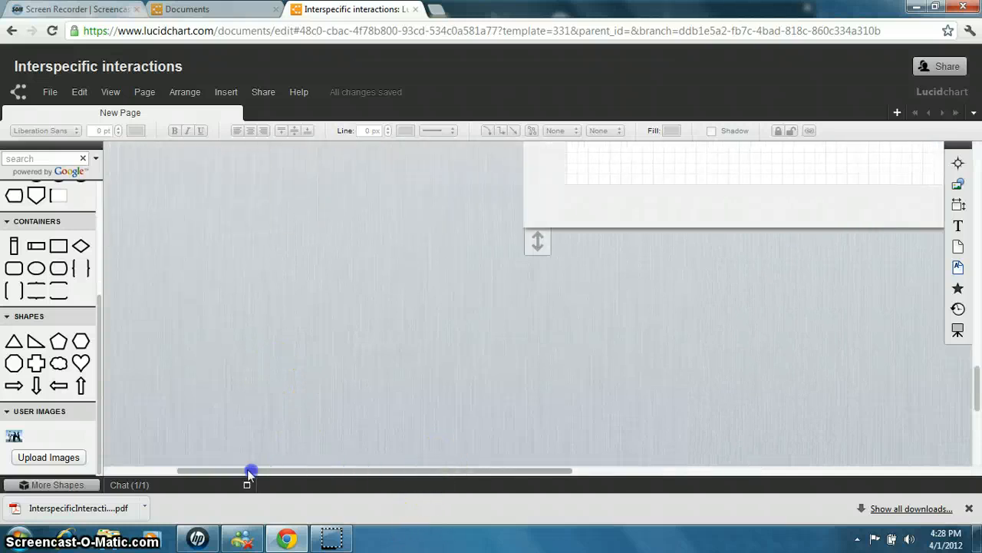
scroll(548, 400, up, 3)
scroll(570, 412, up, 2)
drag(519, 464, 680, 399)
scroll(667, 448, up, 4)
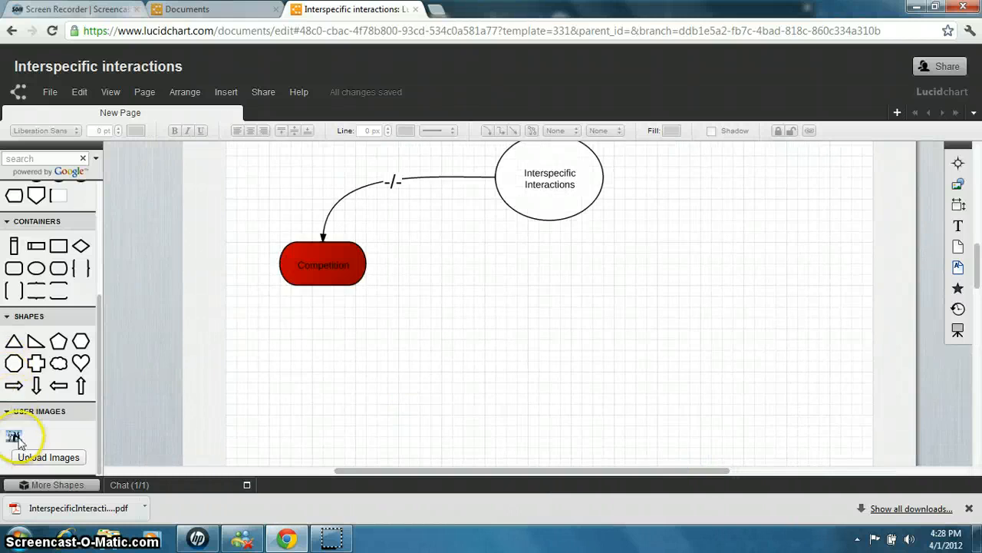
drag(210, 395, 595, 409)
scroll(599, 409, down, 3)
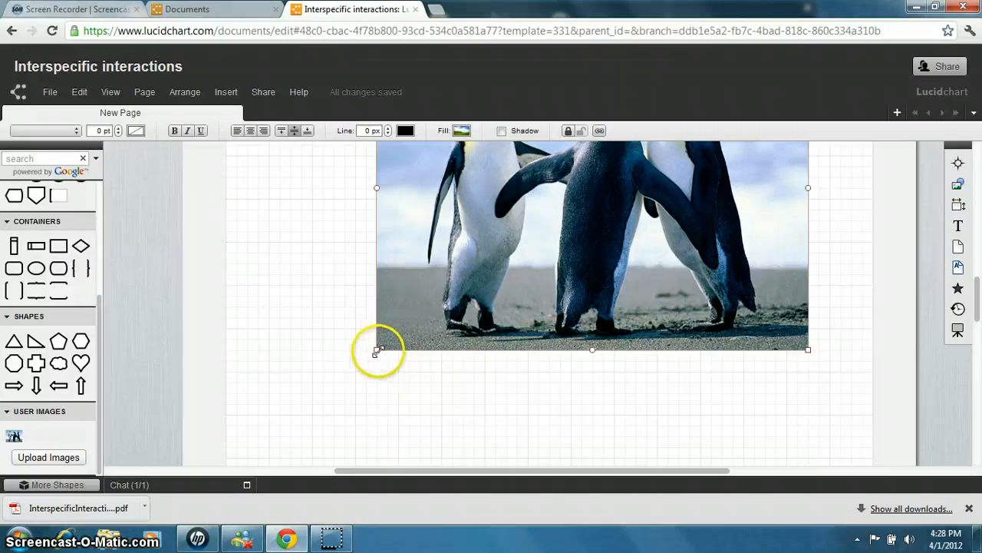
Shrink the penguin picture from its corners to a small image below and to the right of the Competition shape
drag(376, 350, 577, 131)
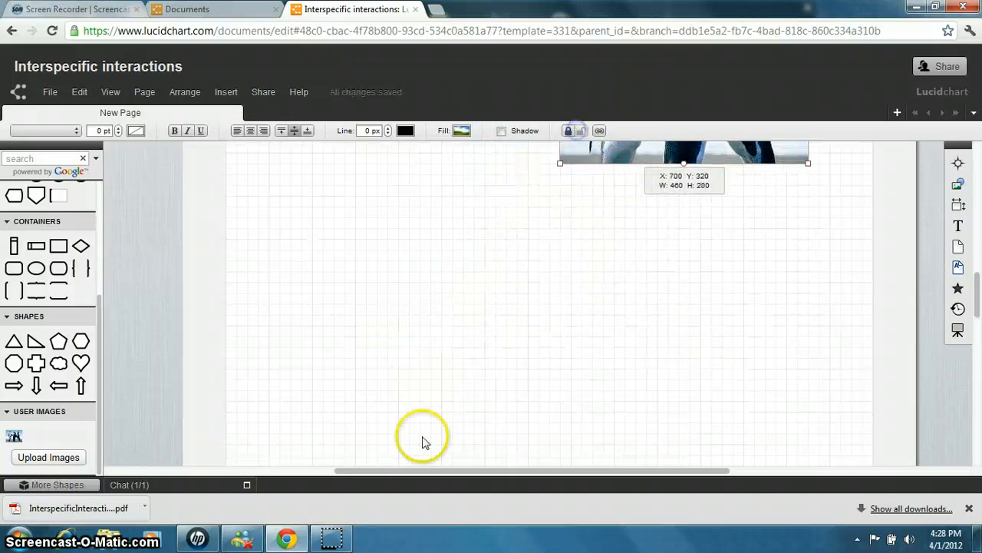
drag(424, 443, 379, 384)
scroll(395, 384, up, 3)
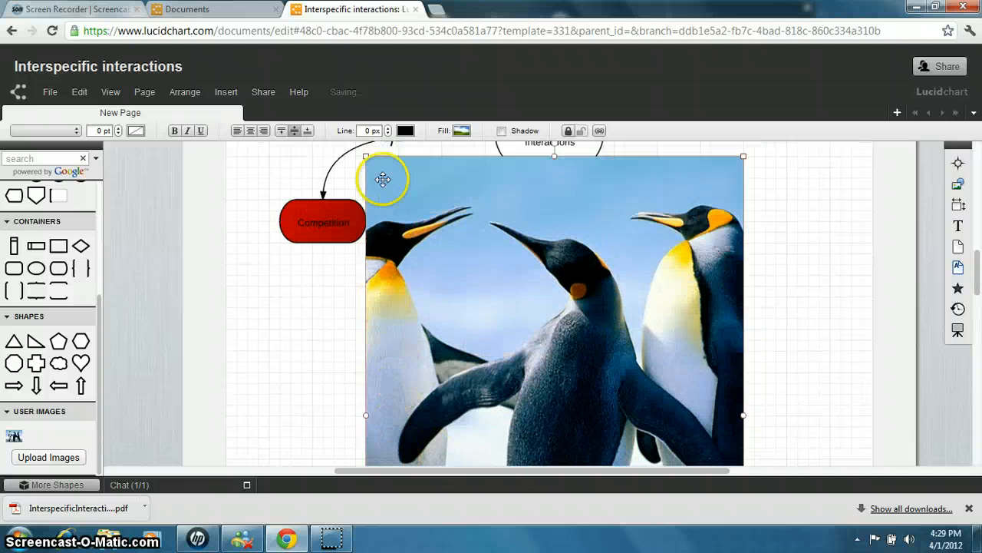
drag(366, 155, 641, 420)
scroll(674, 340, down, 1)
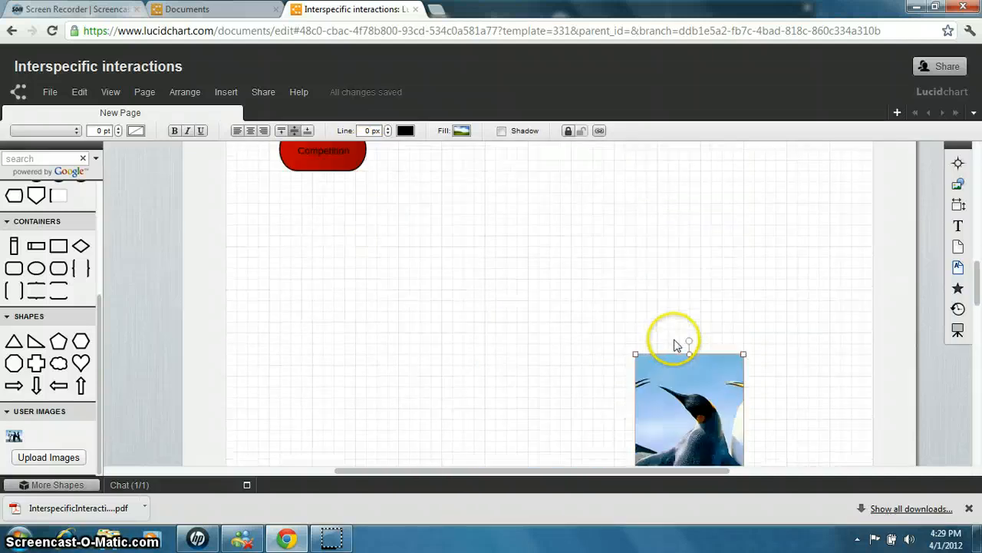
Move the penguin picture across the page so that it sits directly beneath the Competition shape
scroll(664, 336, down, 1)
drag(698, 377, 292, 287)
scroll(401, 332, up, 2)
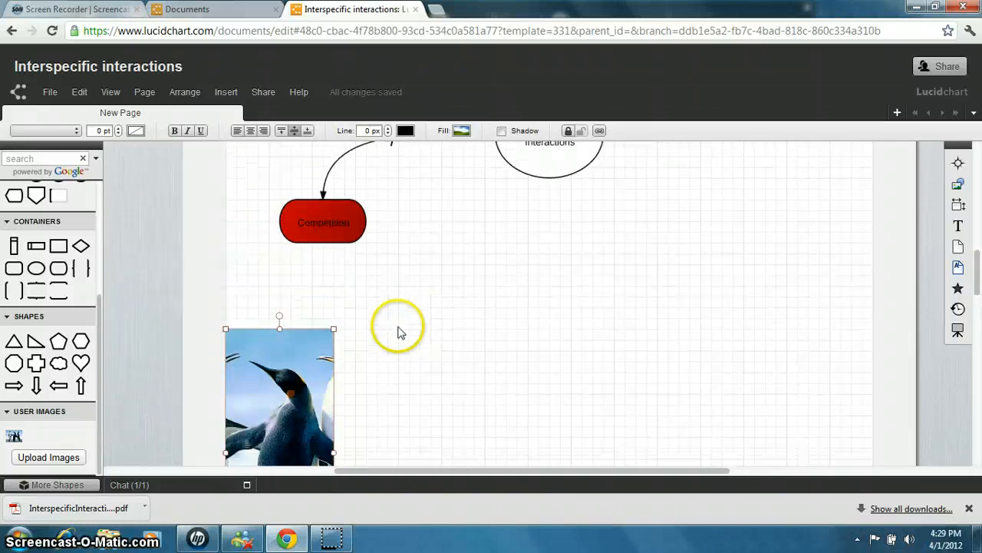
scroll(390, 338, down, 2)
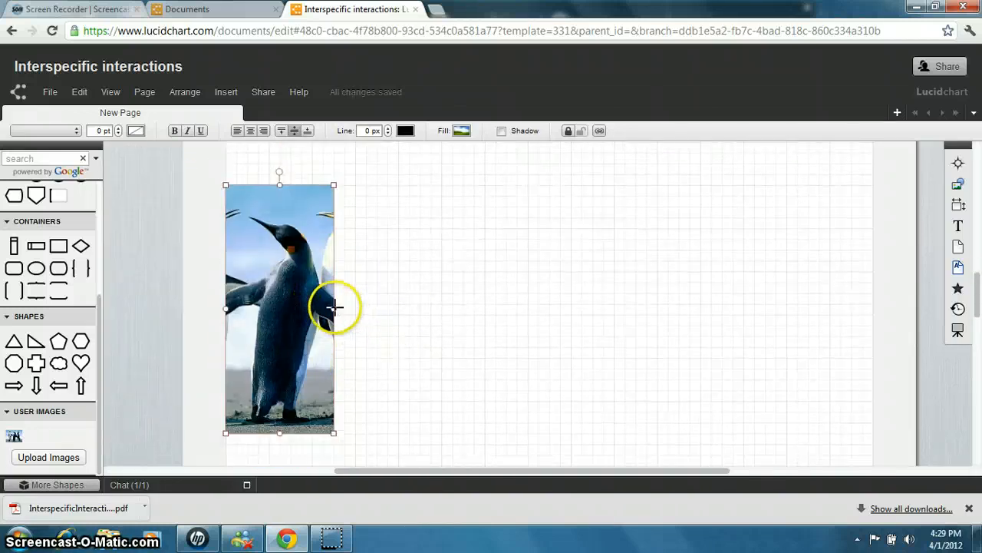
drag(334, 309, 386, 318)
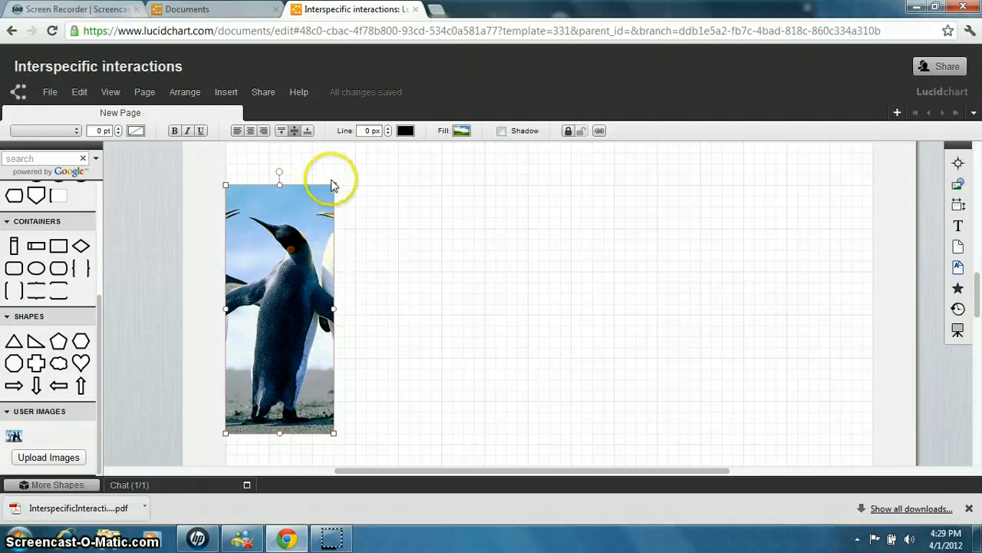
drag(333, 431, 360, 342)
scroll(366, 342, up, 3)
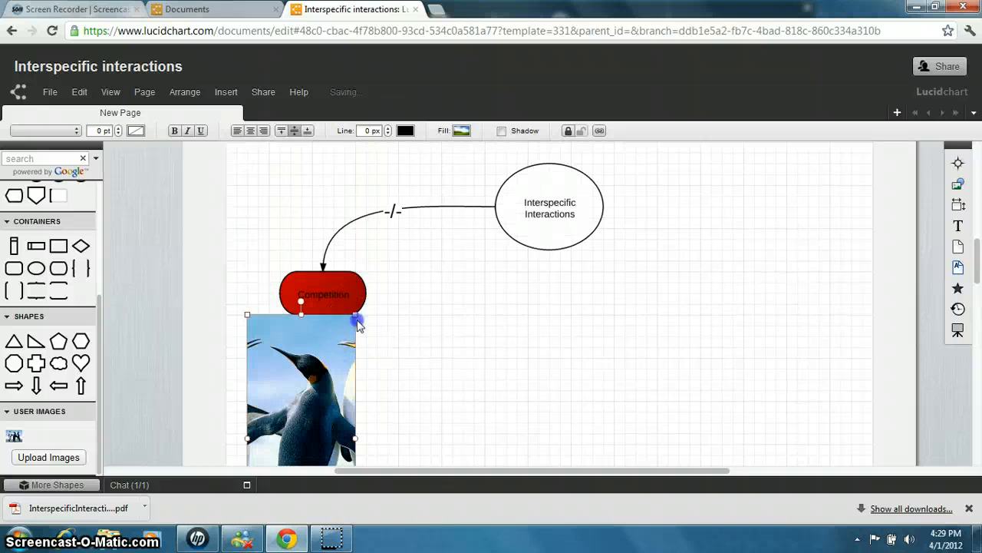
Reshape the penguin picture into a wide rectangle that shows all three penguins, and position it with a gap below the Competition shape
drag(356, 315, 431, 252)
scroll(440, 361, down, 1)
scroll(440, 361, down, 2)
scroll(415, 286, up, 1)
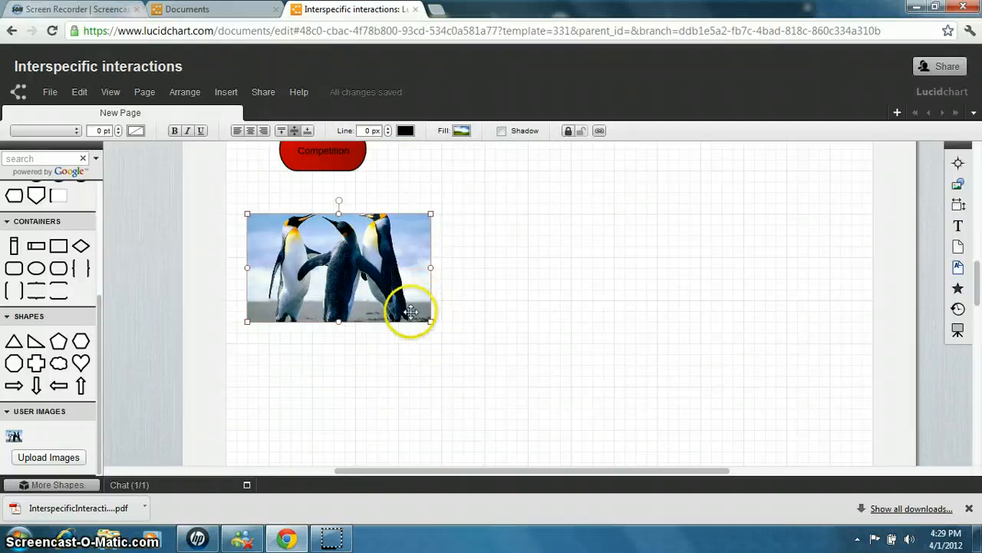
drag(326, 282, 330, 310)
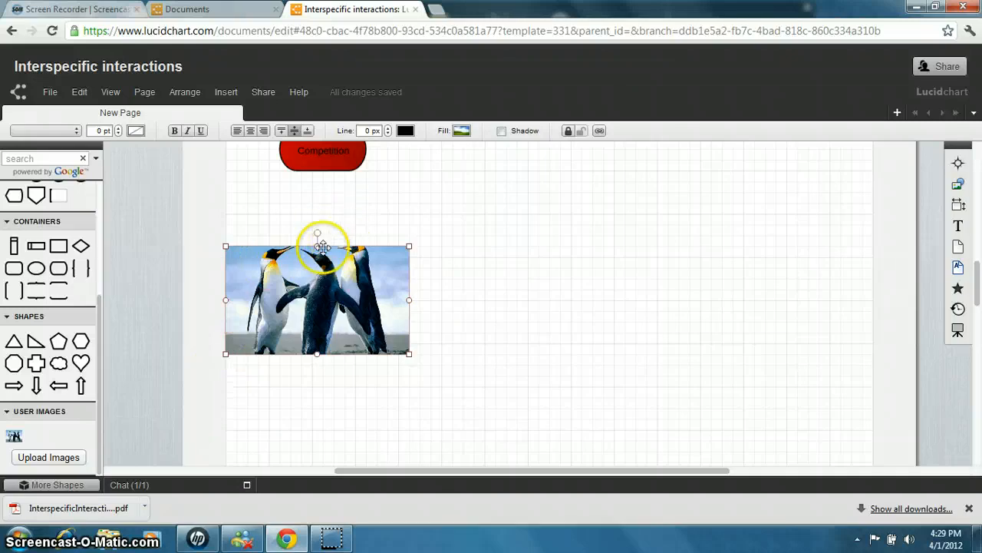
Draw an arrow connector from the bottom of the Competition shape to the top centre of the penguin picture
drag(322, 172, 320, 244)
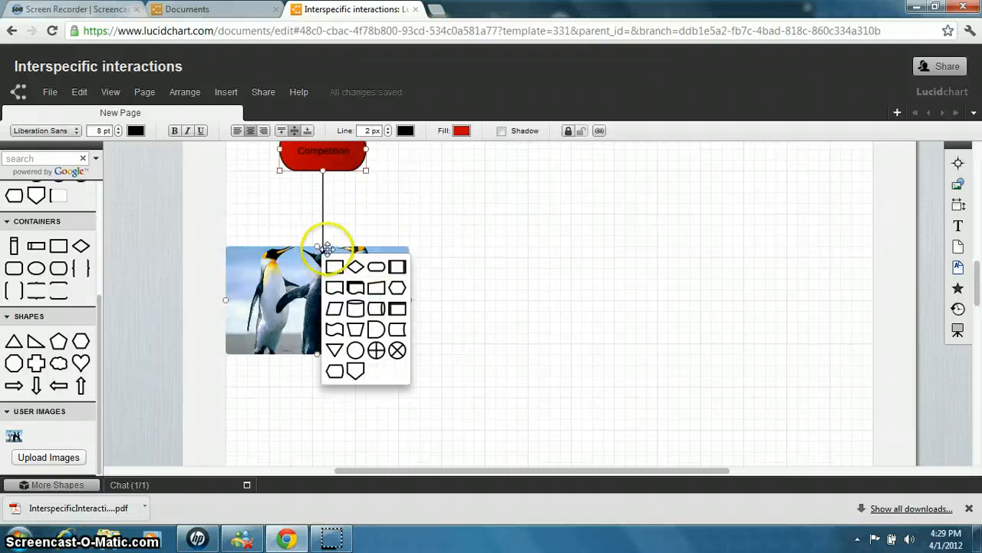
click(322, 224)
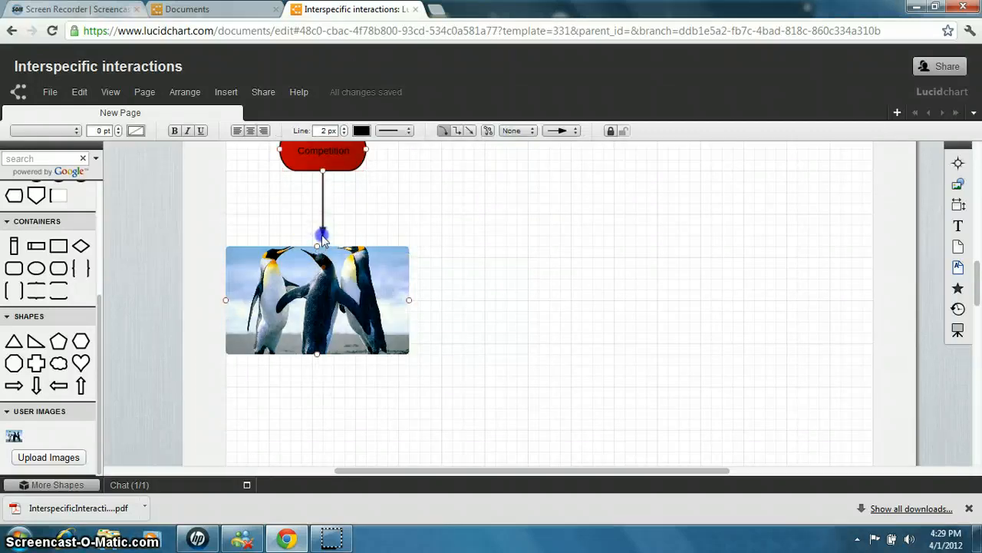
drag(322, 236, 318, 246)
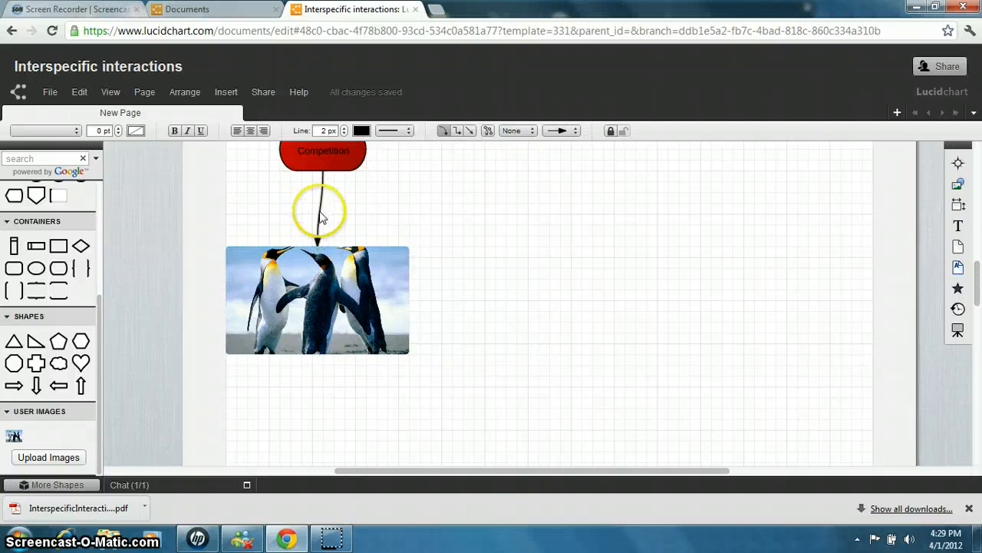
Label the connector between the Competition shape and the penguin picture "Intraspecific"
double_click(320, 204)
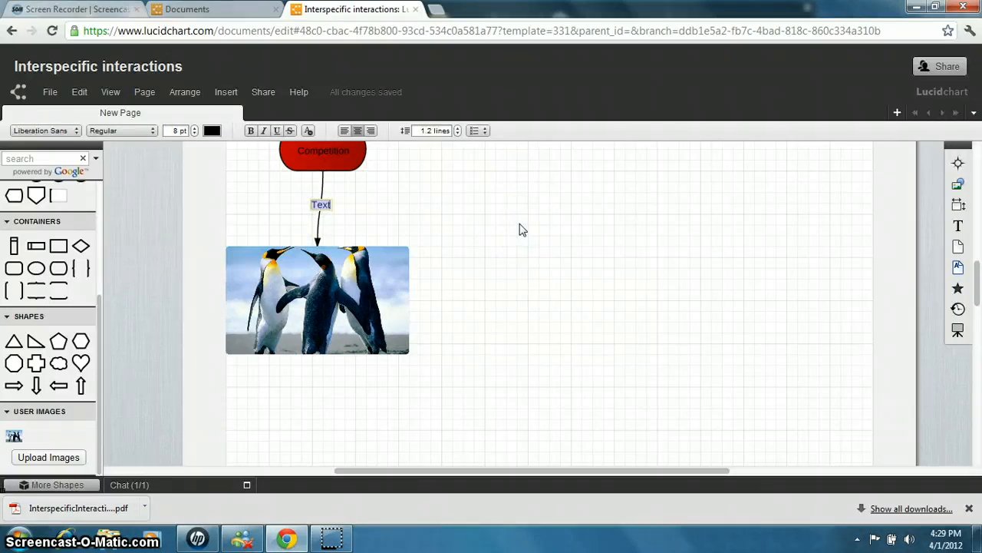
text(In)
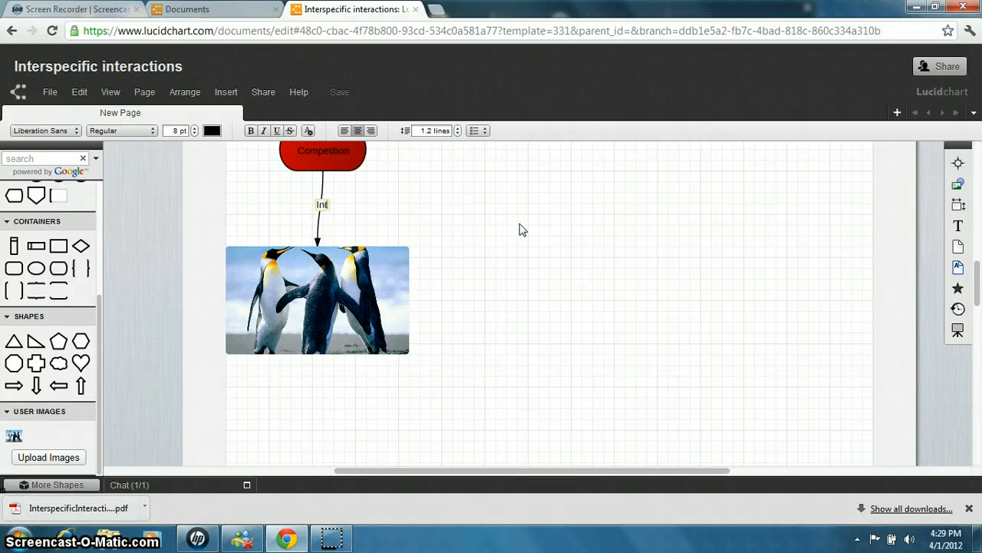
text(traspecifi)
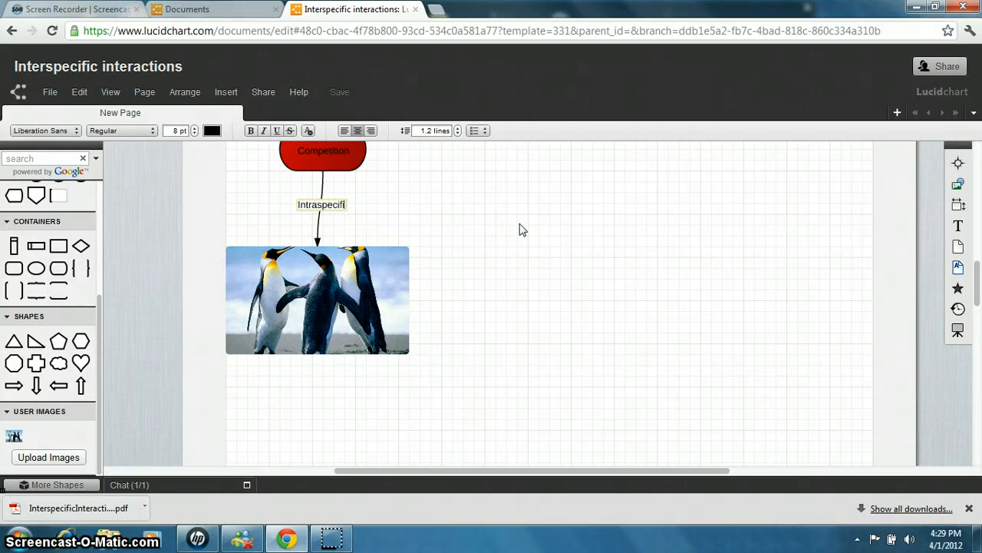
text(c)
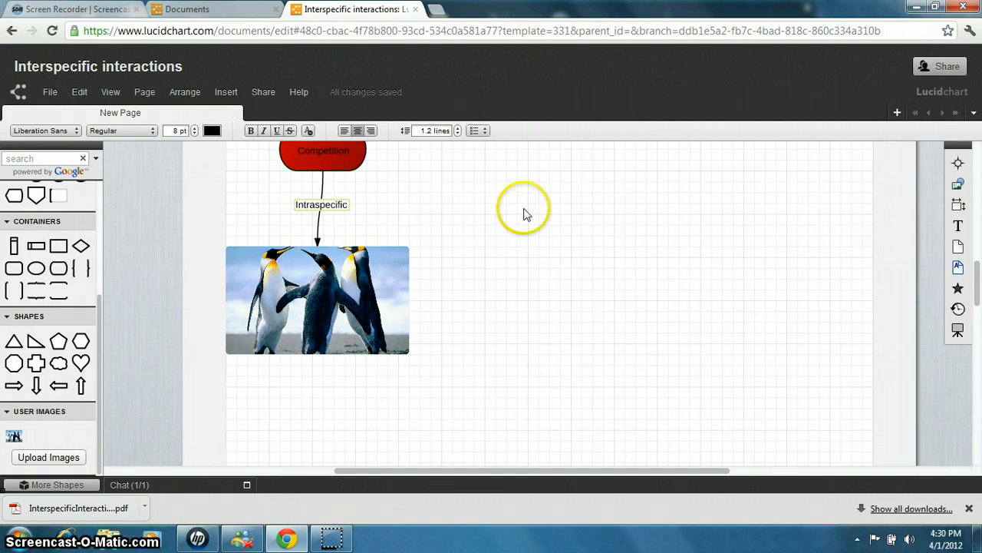
Change the central title ellipse's text to "Species Interactions"
scroll(527, 210, up, 3)
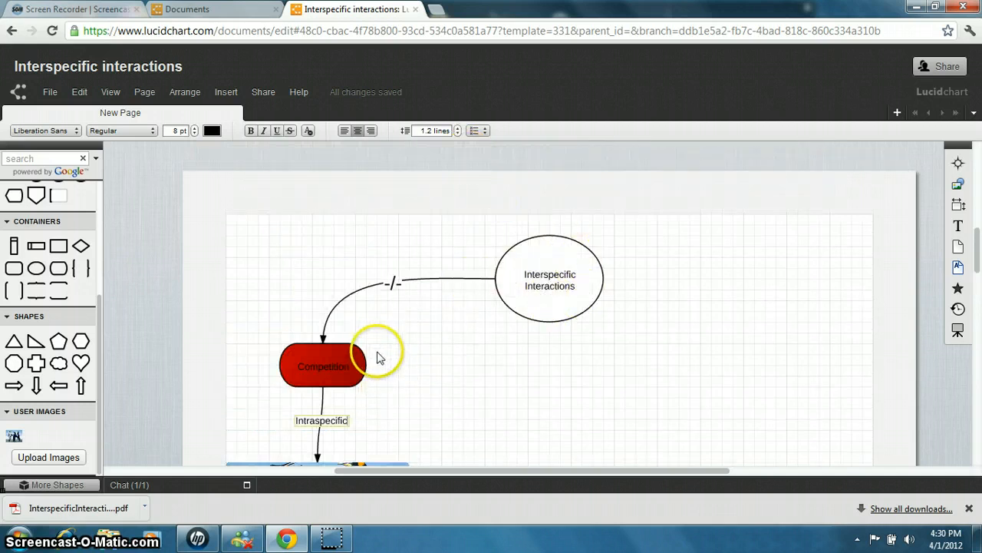
scroll(386, 352, down, 1)
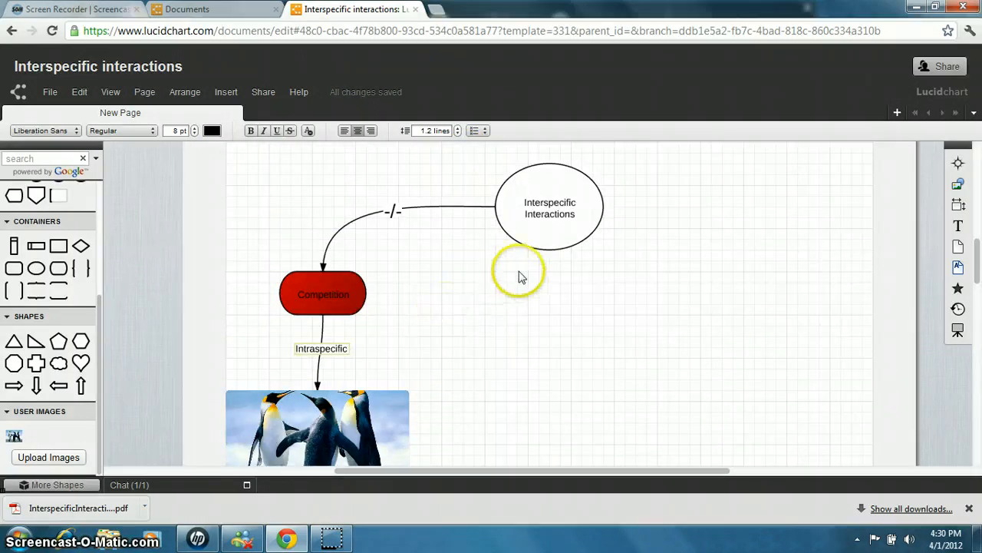
click(569, 203)
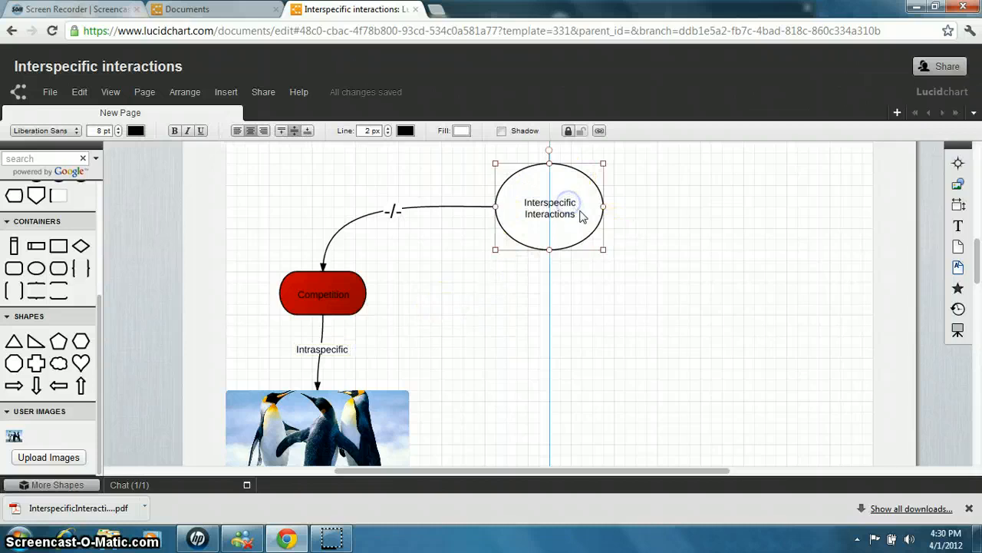
double_click(579, 215)
click(582, 211)
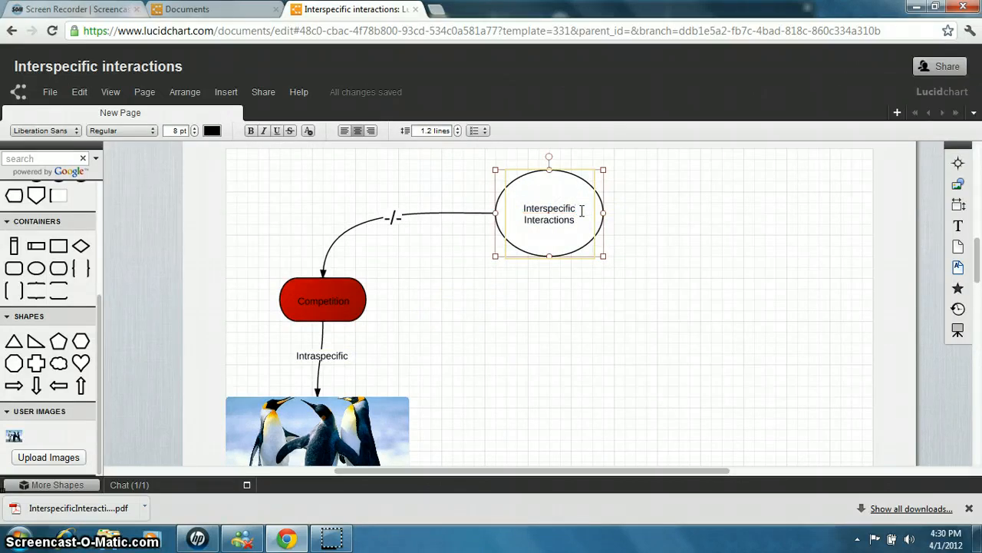
text(\\\\\\\\)
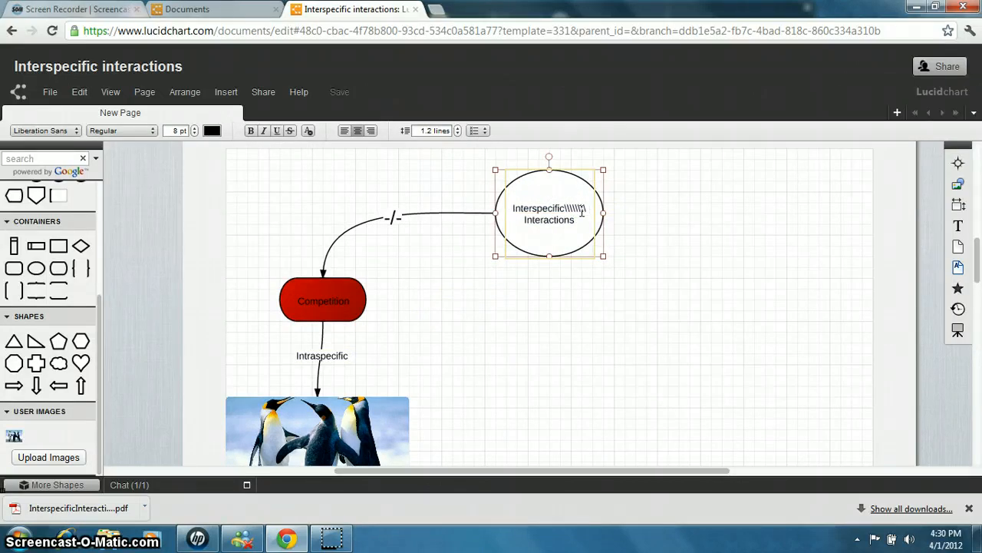
key(BackSpace)
key(BackSpace)
key(BackSpace)
key(BackSpace)
key(BackSpace)
key(BackSpace)
key(BackSpace)
key(BackSpace)
key(BackSpace)
key(BackSpace)
key(BackSpace)
key(BackSpace)
key(BackSpace)
key(BackSpace)
key(BackSpace)
key(BackSpace)
key(BackSpace)
key(BackSpace)
key(BackSpace)
key(BackSpace)
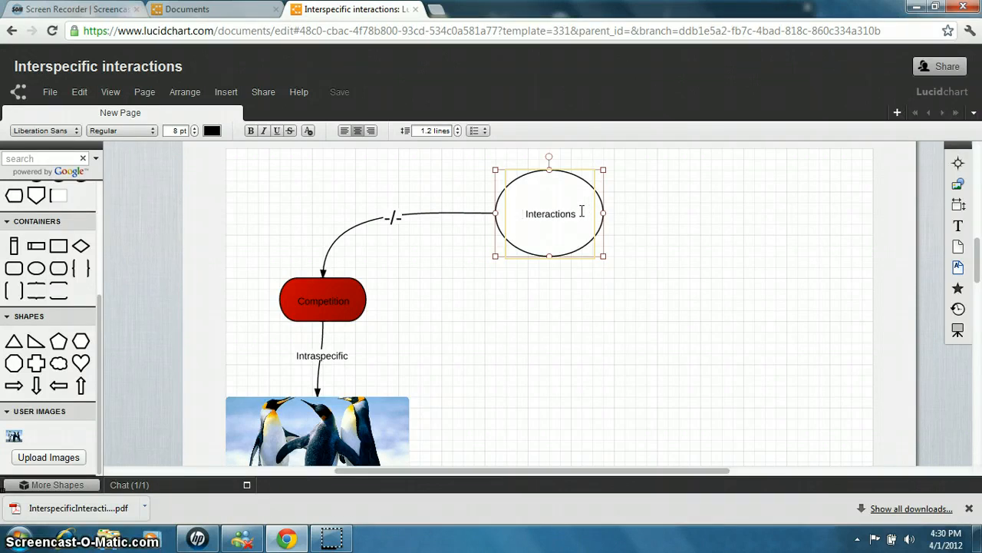
text(Spe)
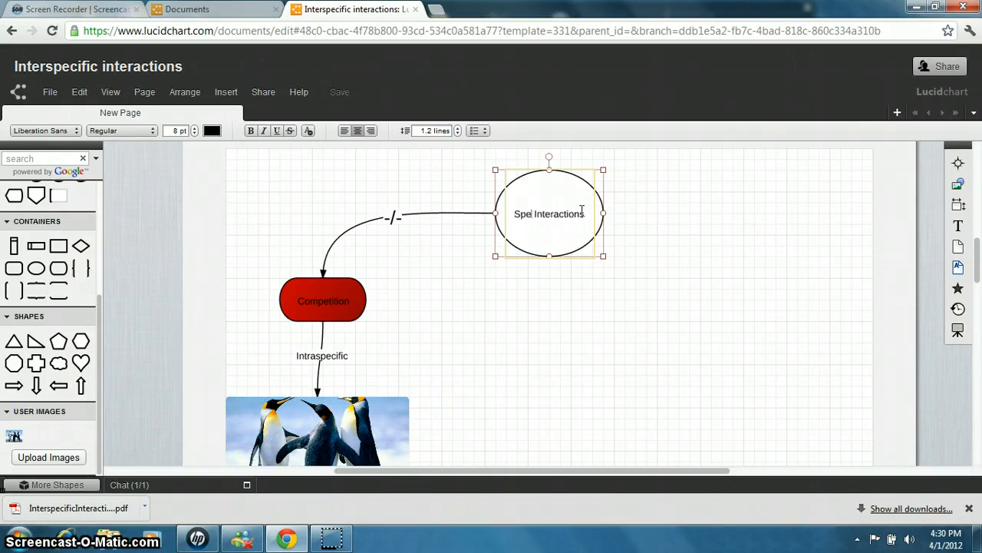
text(cies)
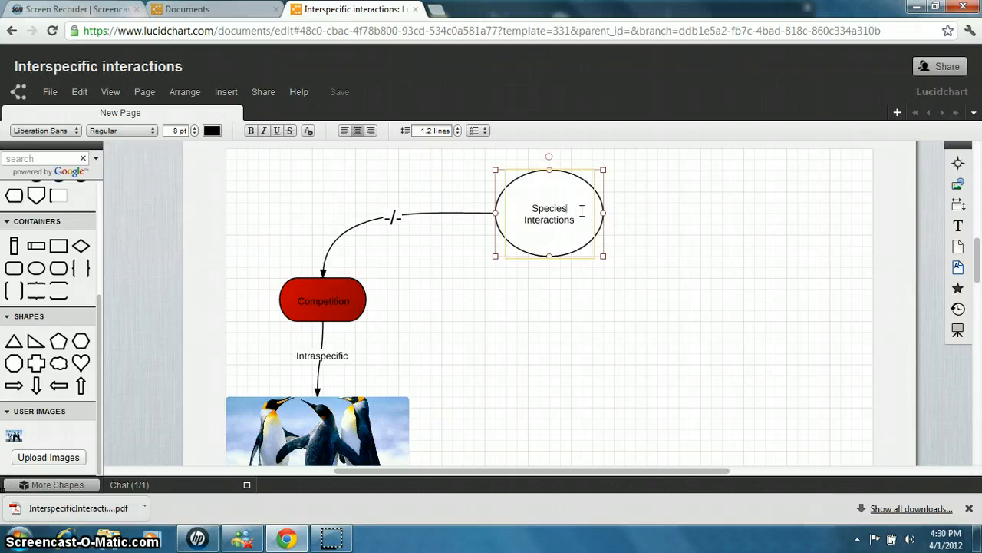
click(494, 214)
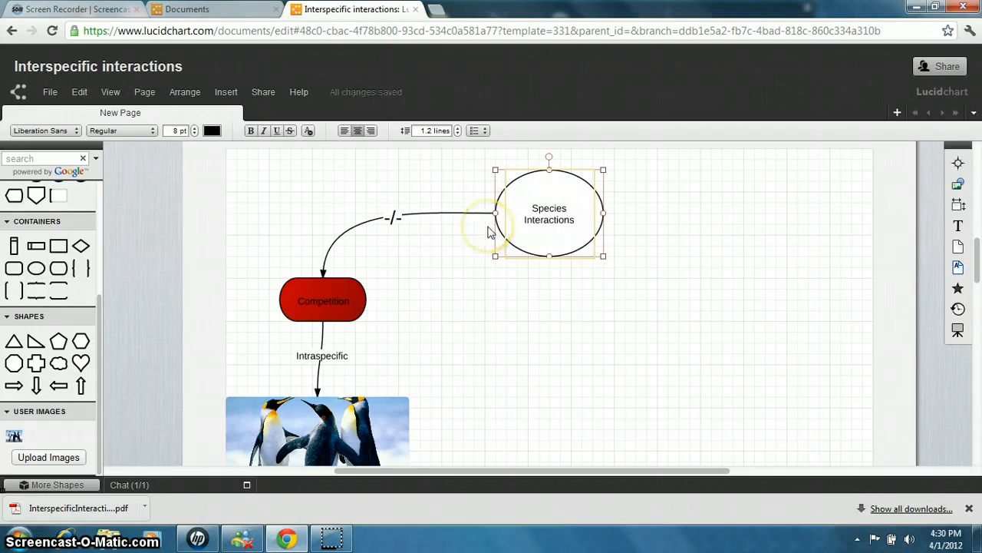